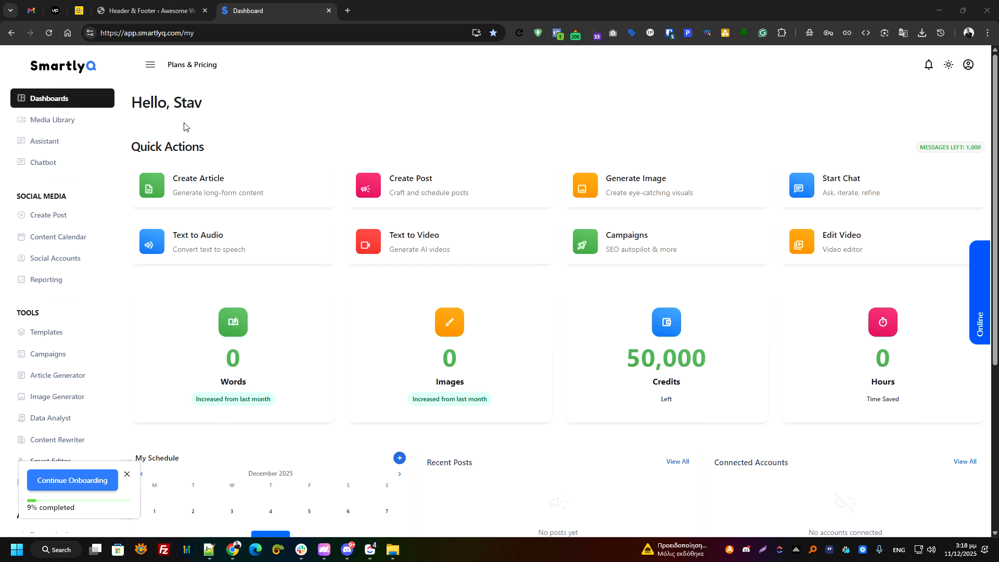
Step: Check the remaining message allowance on both the chatbots page and the dashboard
left_click(50, 164)
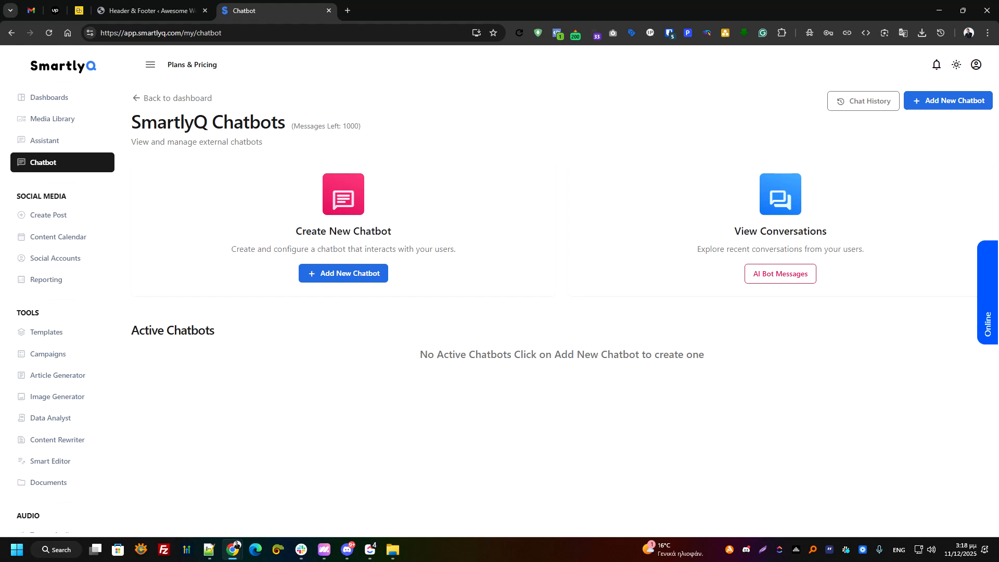
left_click_drag(290, 126, 359, 127)
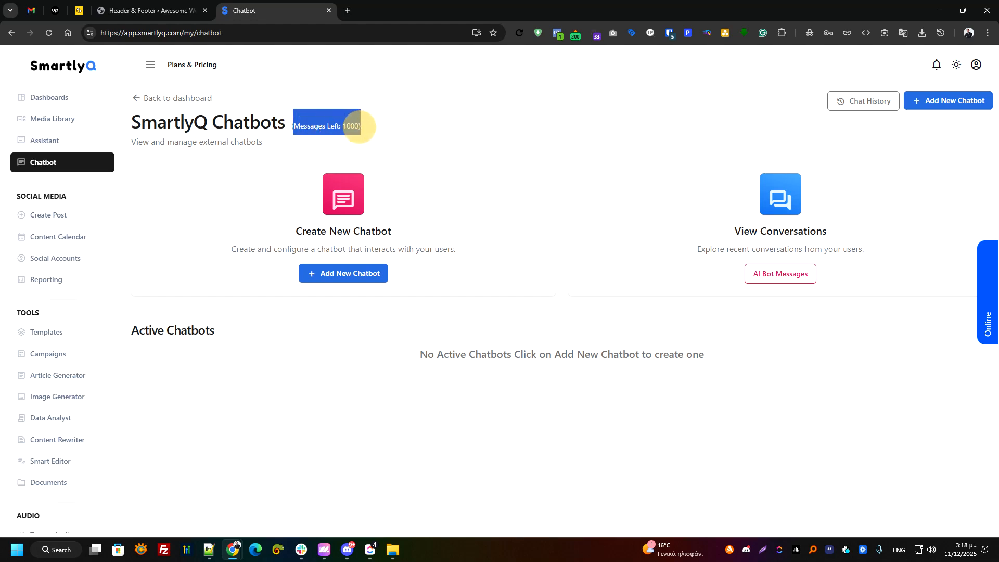
left_click(366, 130)
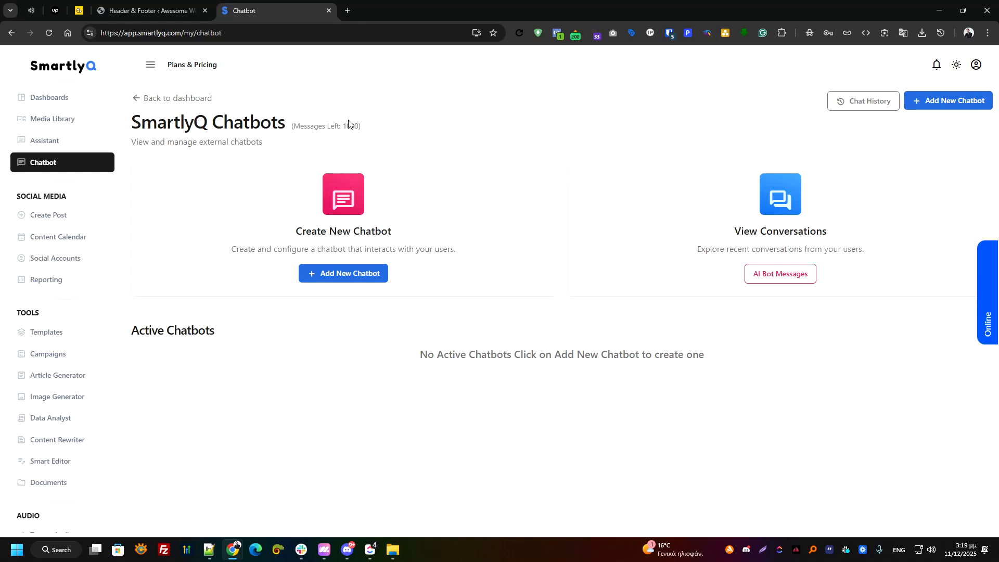
left_click(67, 98)
left_click_drag(918, 147, 969, 146)
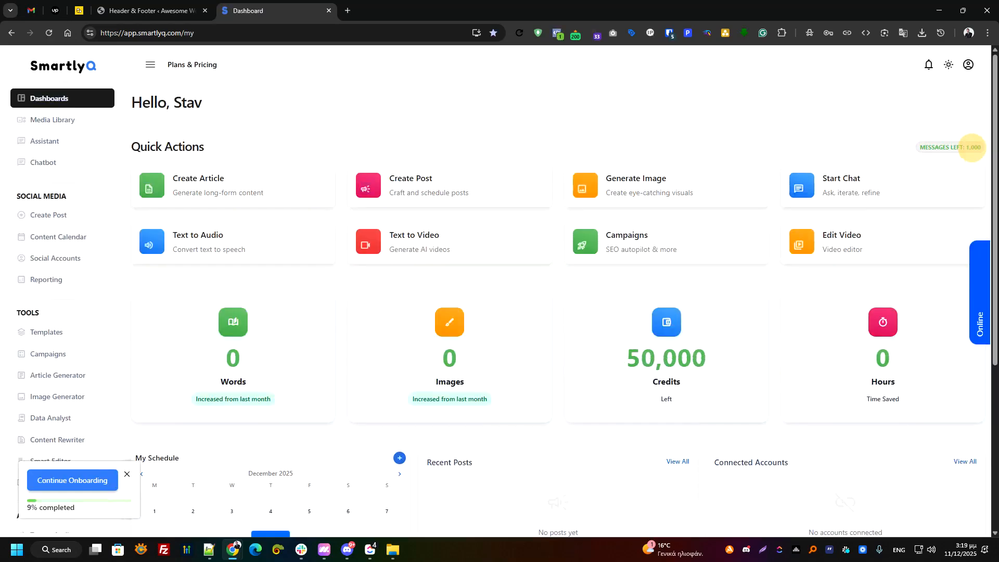
left_click(51, 162)
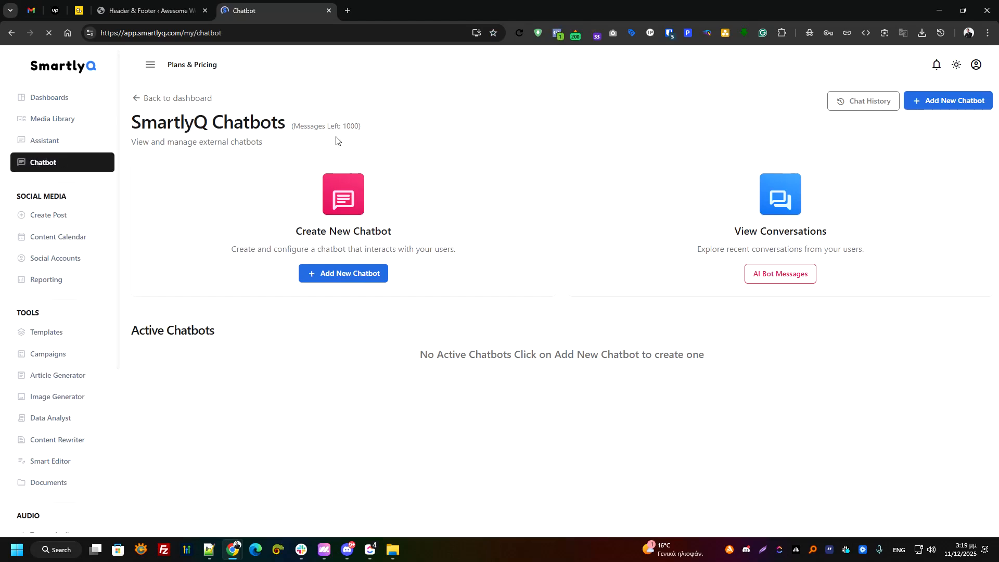
Step: Go to the plan upgrade options and examine the prepaid Messages package's price and message quantity
left_click(975, 66)
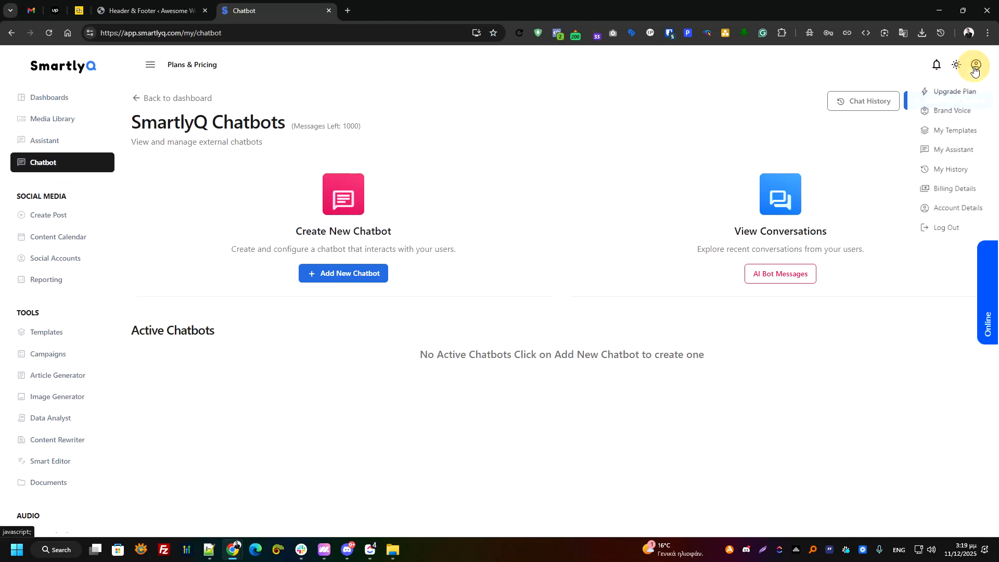
left_click(970, 91)
left_click(790, 102)
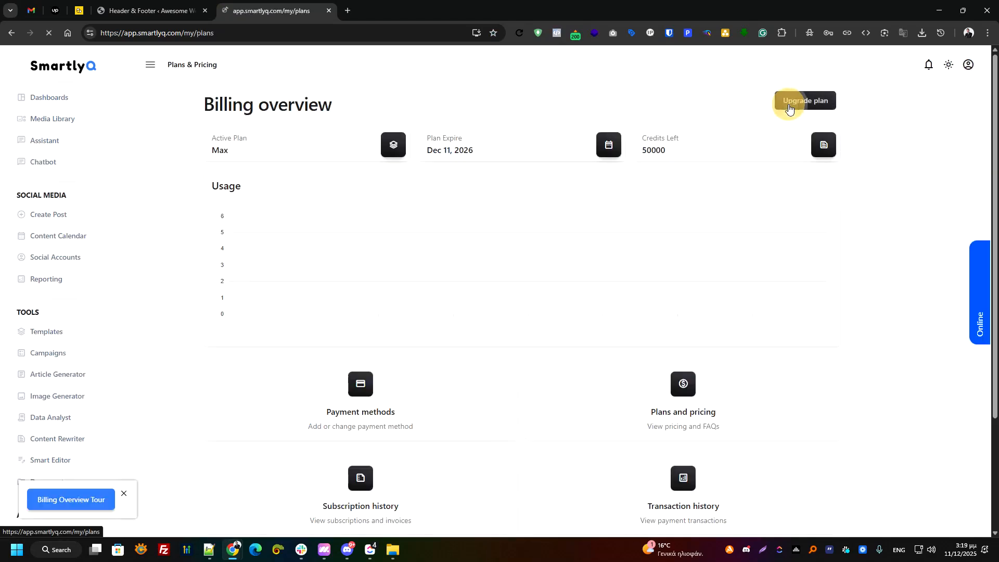
left_click(835, 156)
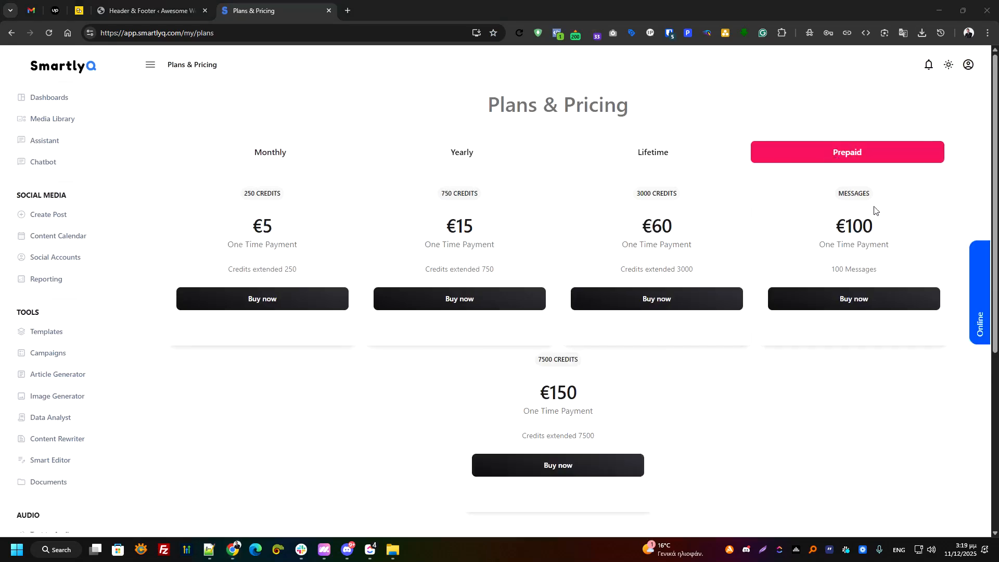
triple_click(821, 244)
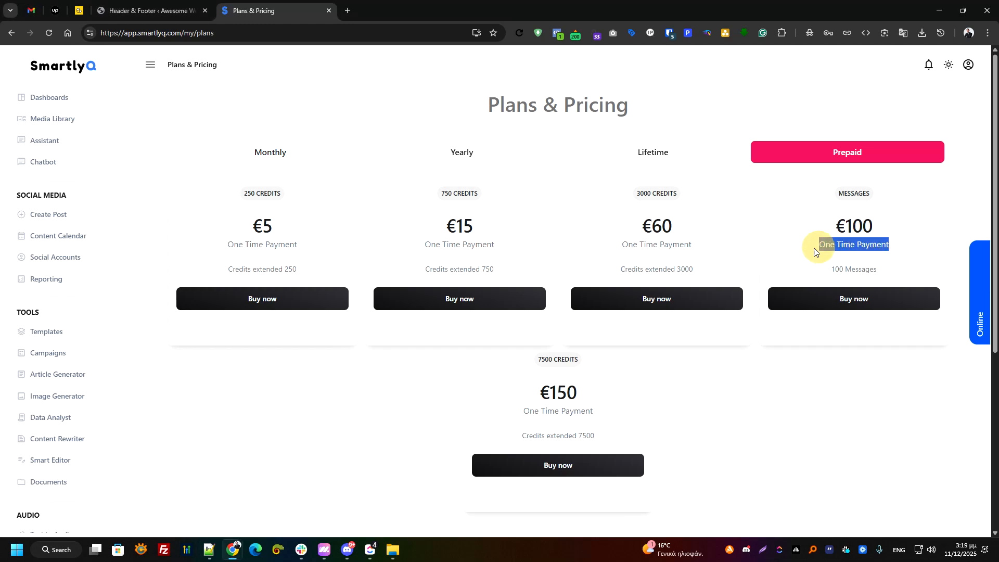
triple_click(860, 270)
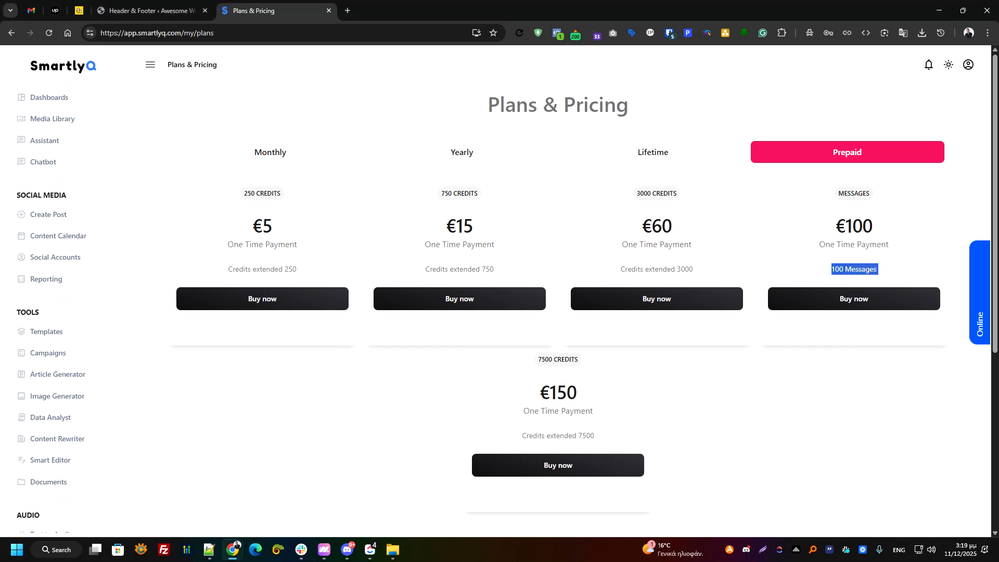
left_click(839, 284)
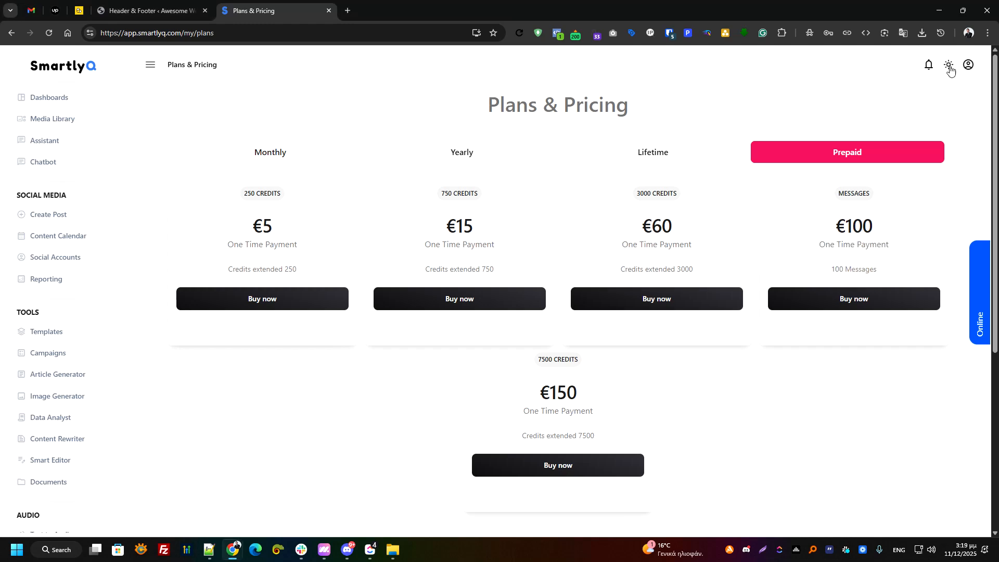
Step: Return to the chatbots page and start adding a new chatbot
left_click(61, 164)
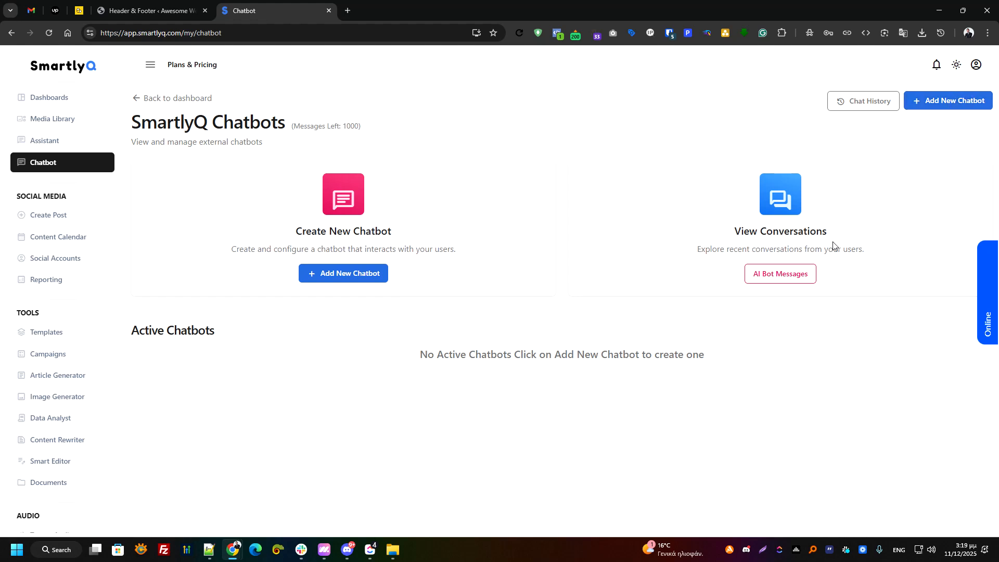
left_click_drag(830, 237, 725, 229)
left_click(844, 275)
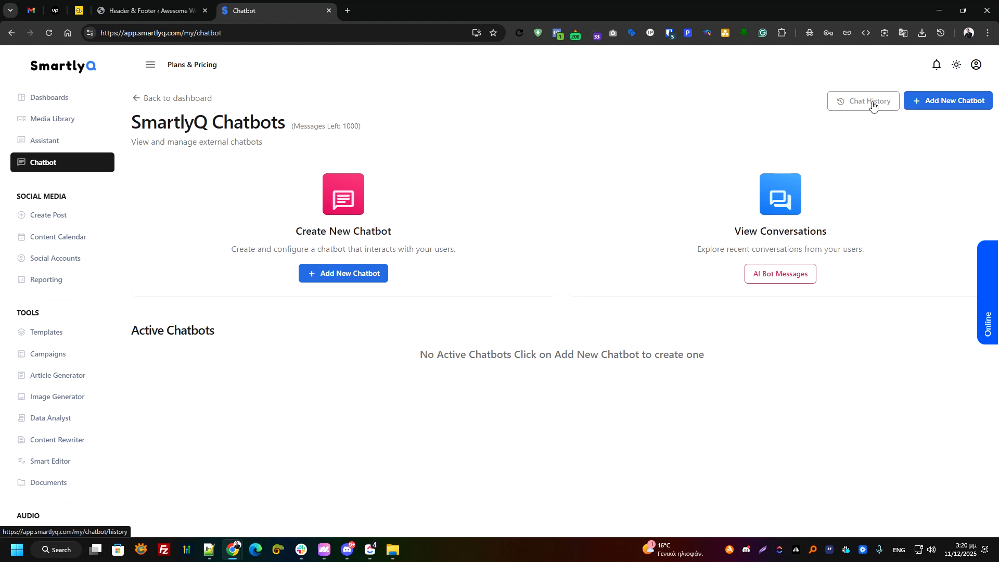
left_click_drag(420, 355, 709, 359)
left_click(709, 360)
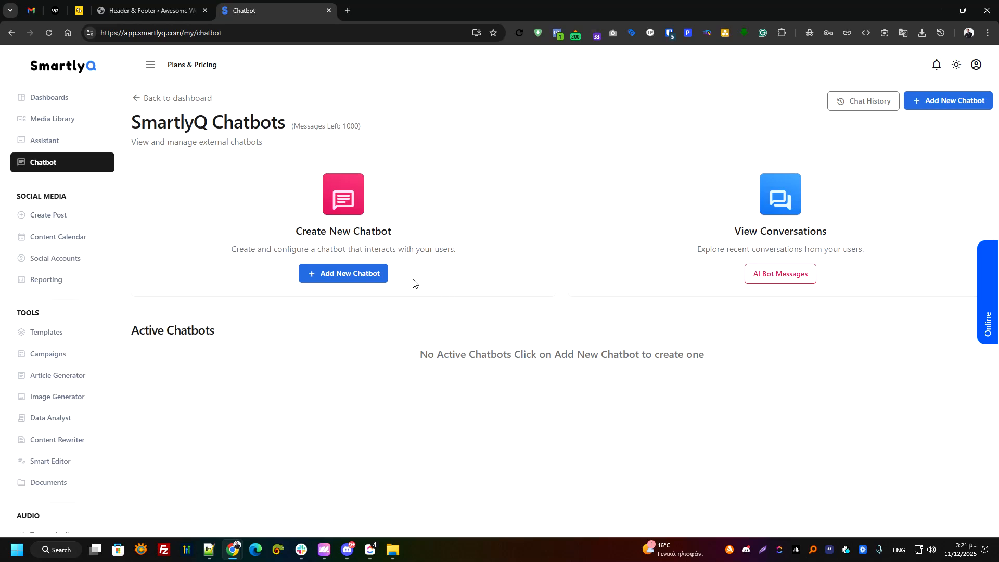
left_click(342, 275)
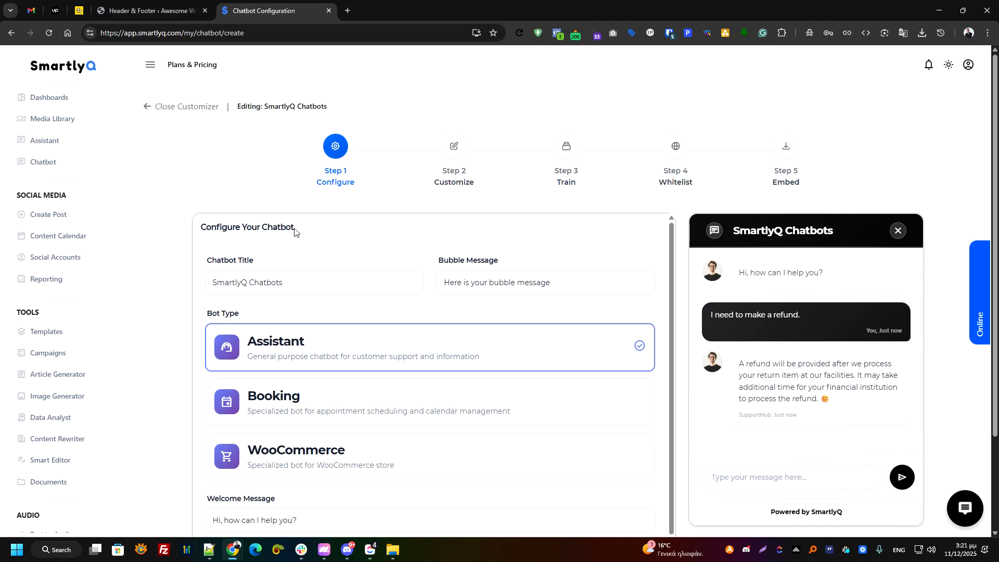
Step: Set the chatbot title to "Keypoint Logic Assistant"
left_click_drag(295, 232, 201, 225)
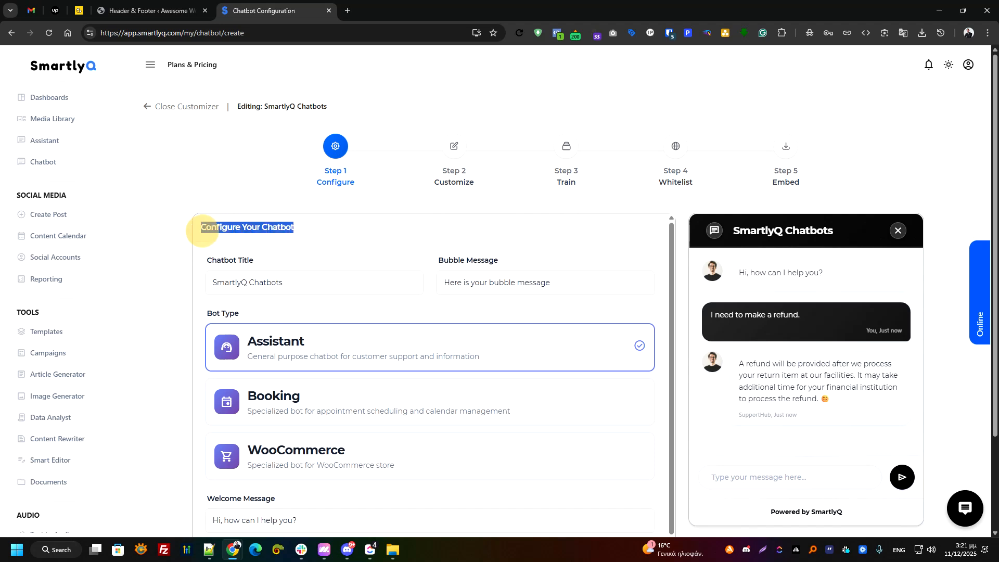
left_click(327, 227)
left_click_drag(256, 262, 208, 262)
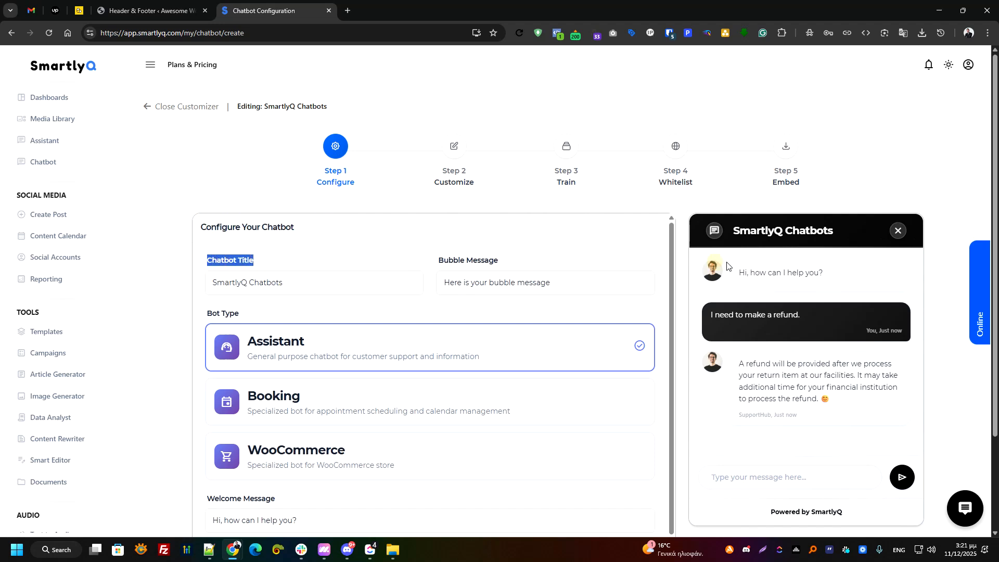
left_click_drag(732, 231, 833, 231)
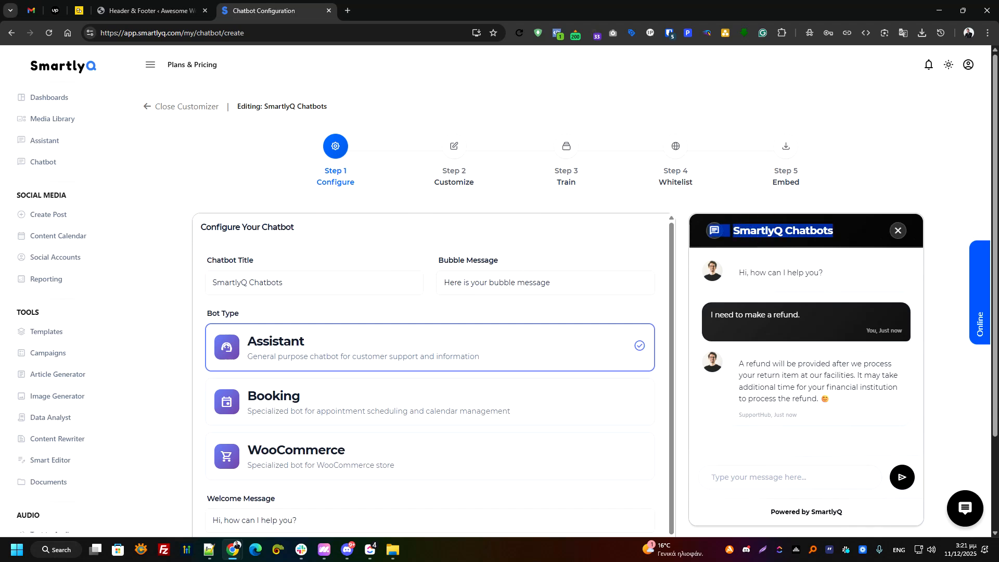
key("alt+Tab")
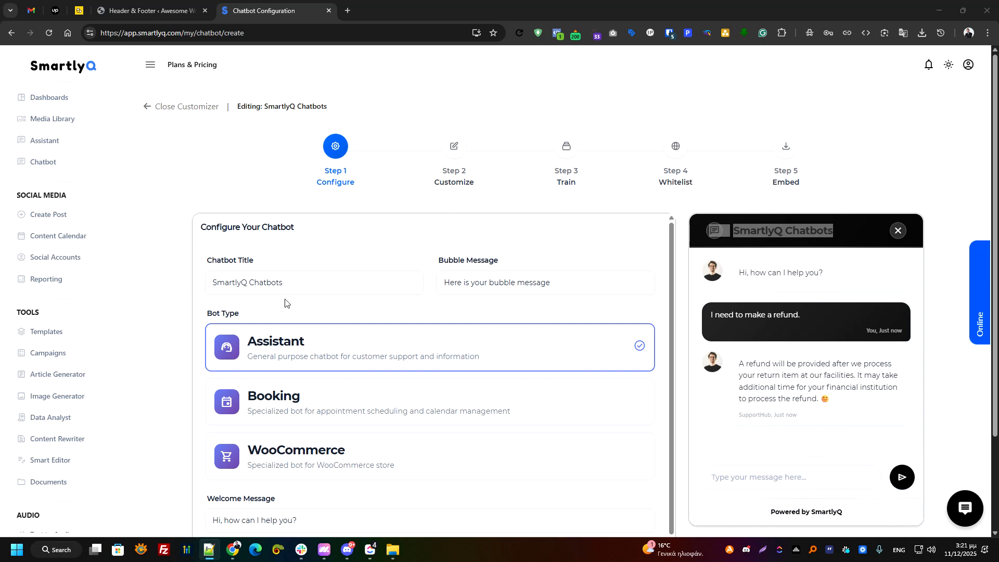
double_click(390, 282)
key("ctrl+a")
type("Keypoint Logic Assistant")
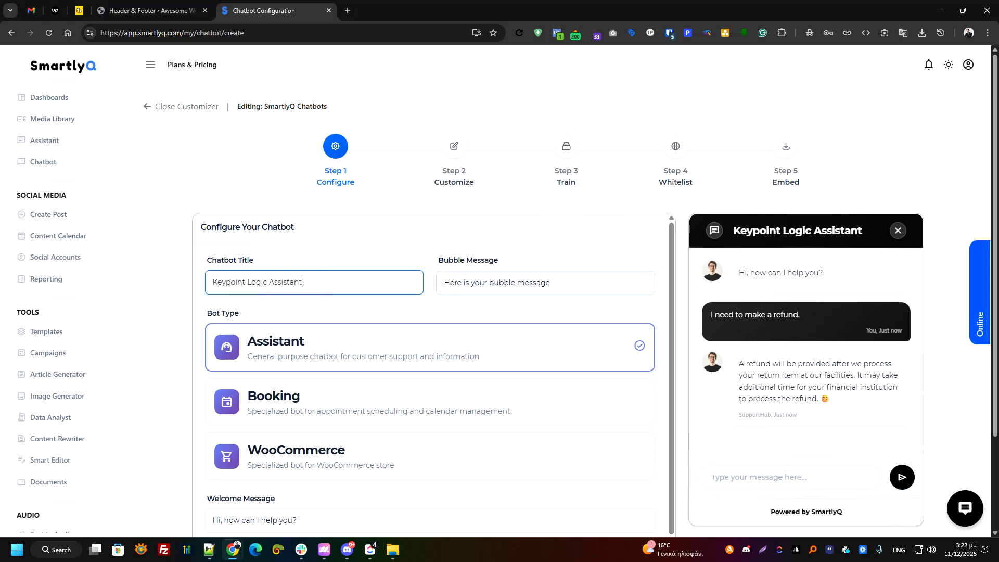
Step: Set the bubble message to "Have any questions?", closing the chat preview to view the bubble and reopening it once done
left_click_drag(447, 263, 502, 260)
left_click(512, 262)
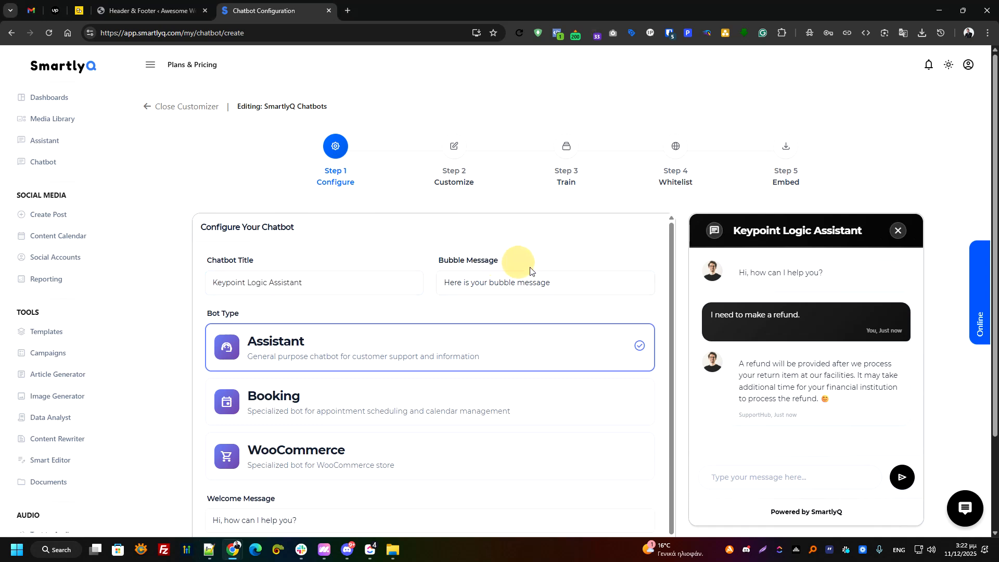
left_click(965, 509)
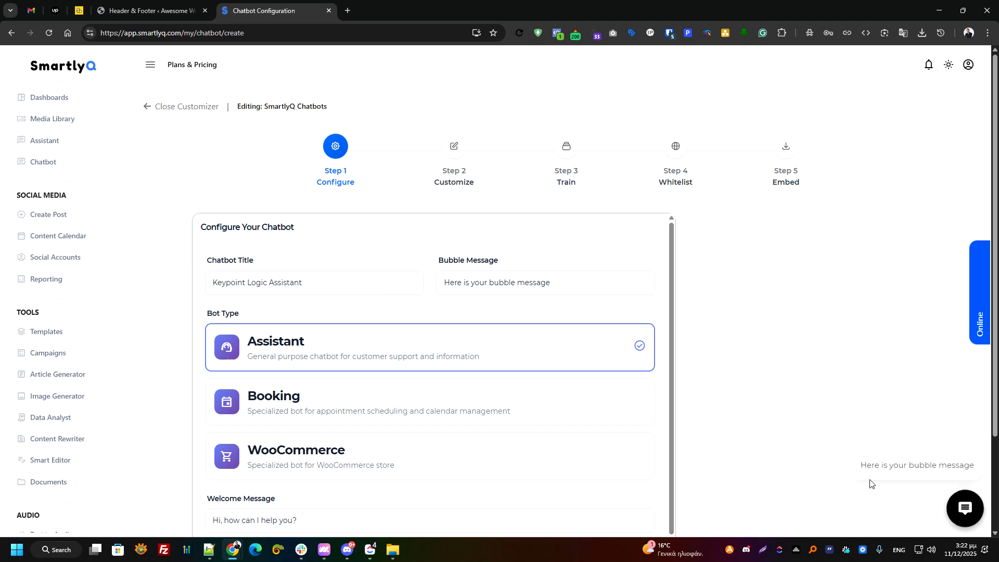
left_click_drag(859, 469, 975, 467)
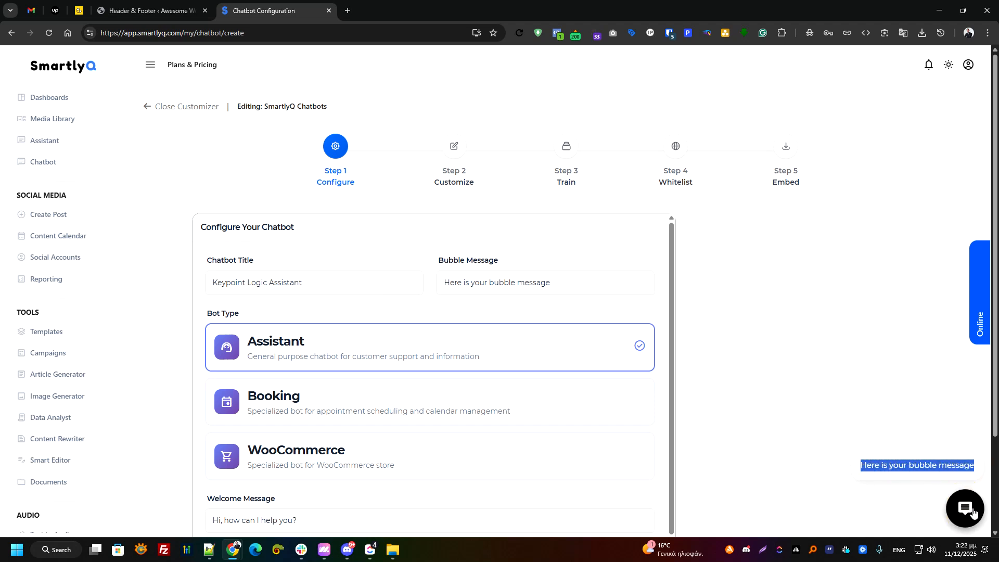
left_click(921, 468)
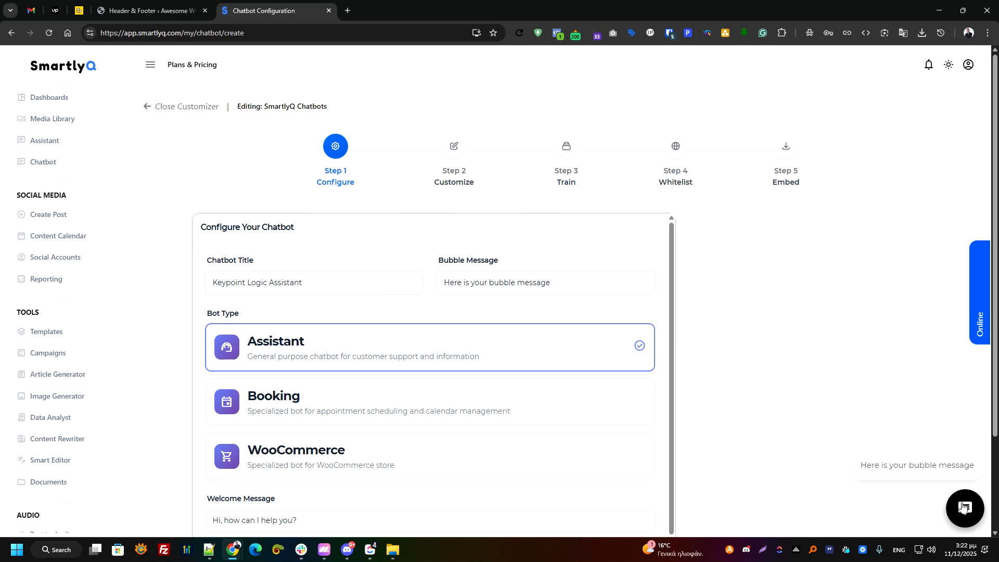
triple_click(504, 285)
type("Have any questions?")
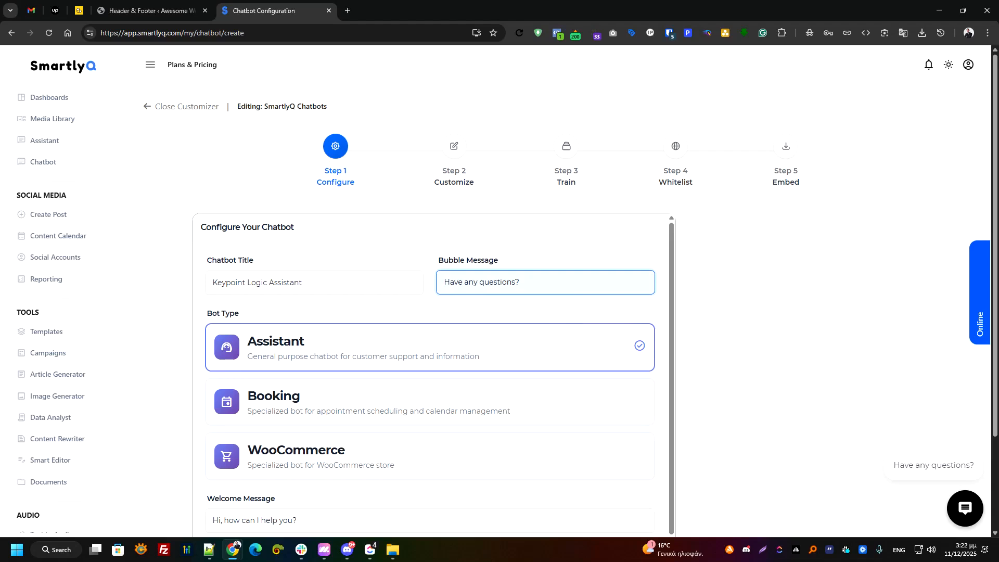
left_click(963, 505)
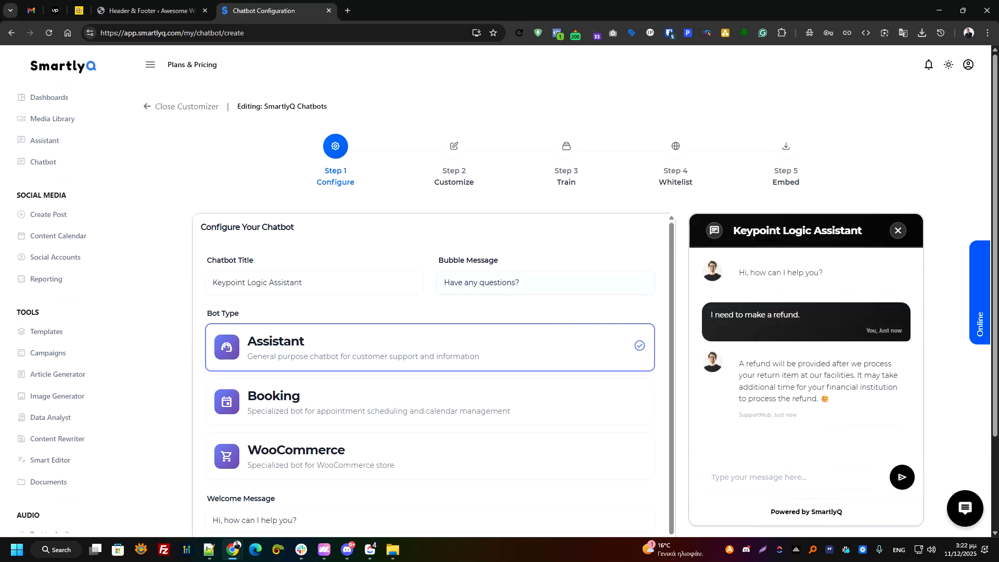
Step: Examine the available bot types and the welcome message in the chatbot configuration and its preview
scroll(425, 284, "down", 1)
left_click_drag(241, 262, 207, 260)
left_click(263, 260)
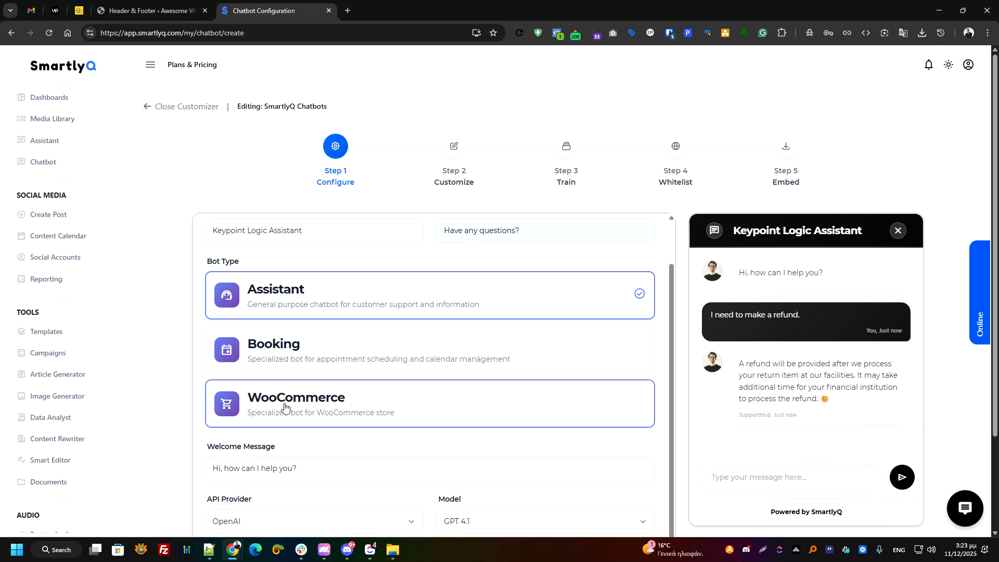
scroll(284, 407, "down", 1)
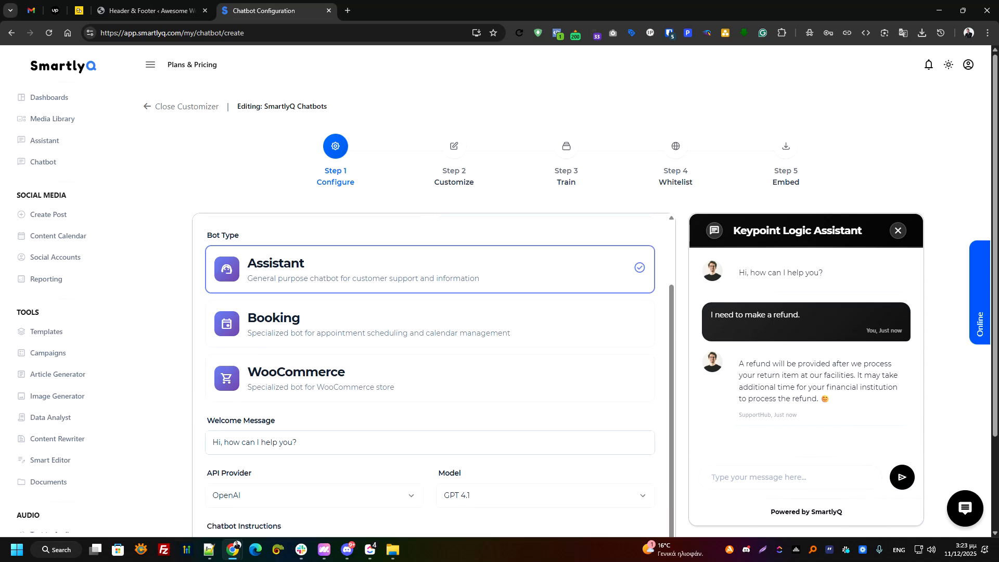
scroll(642, 390, "down", 3)
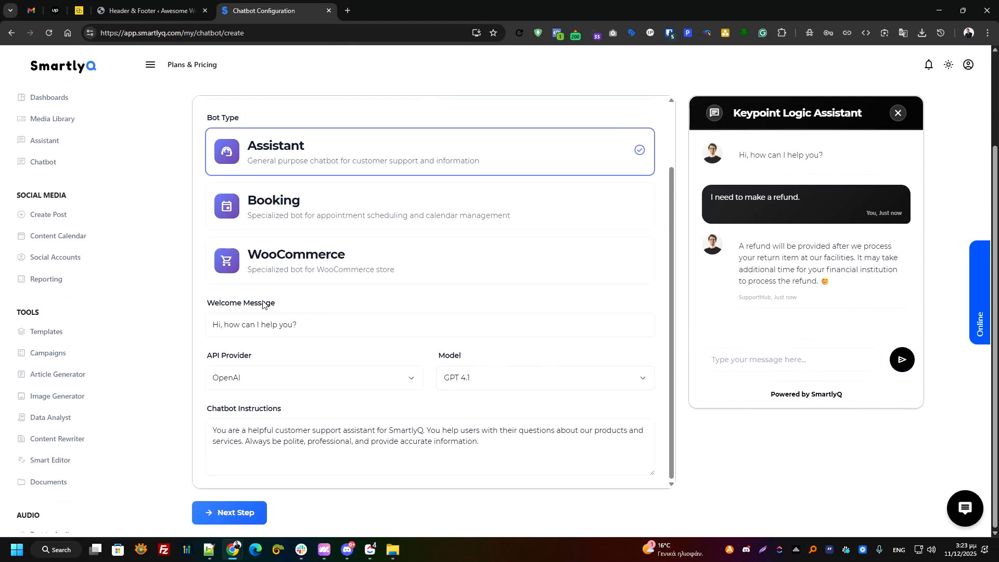
left_click_drag(830, 156, 725, 156)
left_click_drag(299, 324, 201, 324)
left_click(319, 325)
Step: Keep OpenAI as the API provider and select GPT 4.1 as the model
left_click_drag(257, 359, 207, 355)
left_click(265, 384)
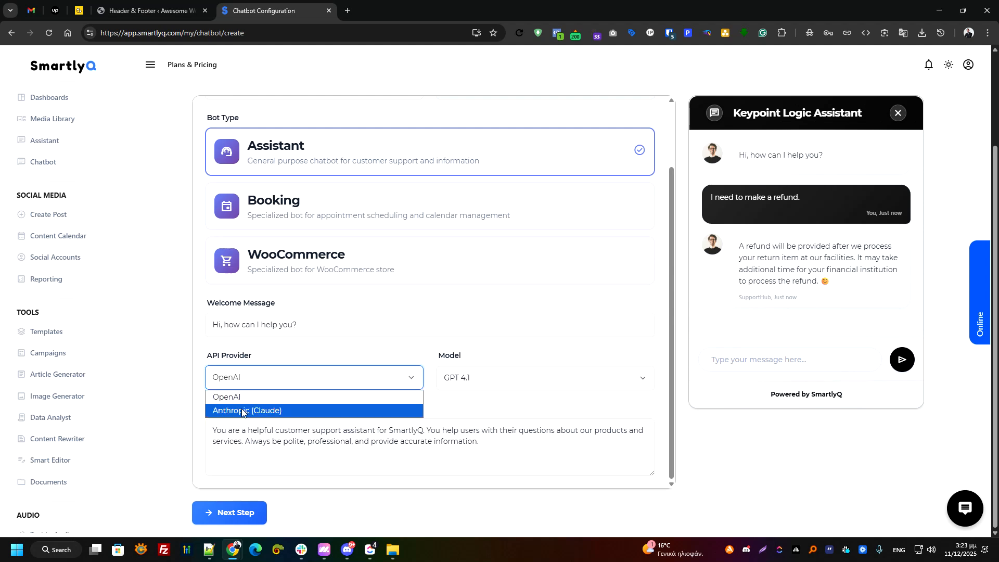
left_click(419, 367)
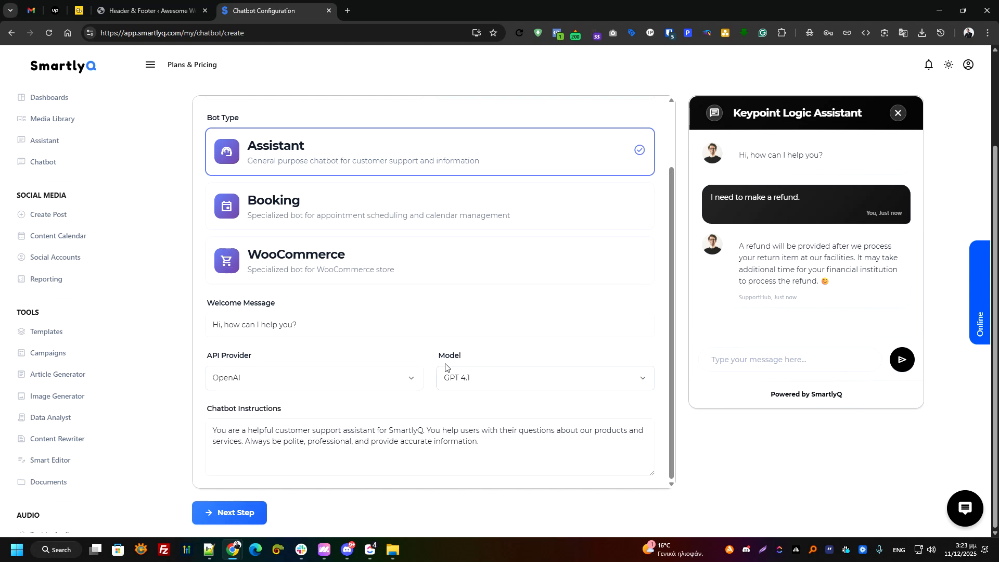
left_click(508, 380)
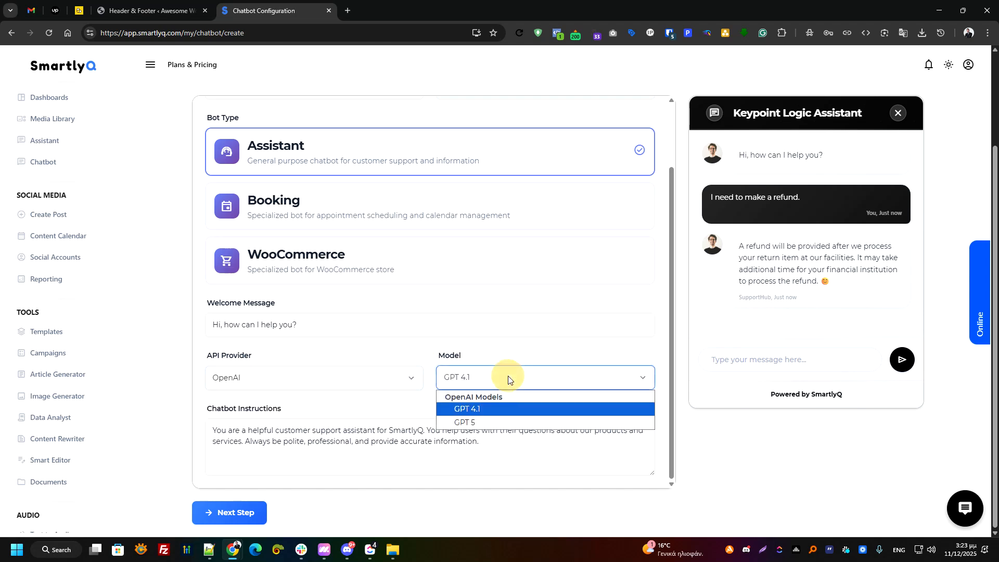
left_click(478, 409)
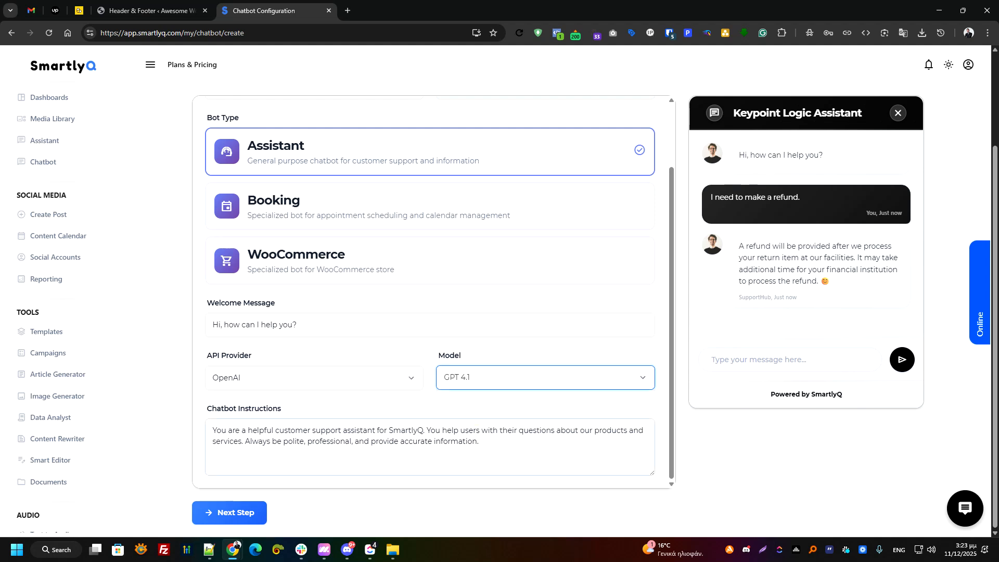
Step: Replace the default chatbot instructions with the prepared Keypoint Logic Assistant prompt from the other window and enlarge the instructions box
left_click_drag(283, 412, 202, 412)
left_click(284, 412)
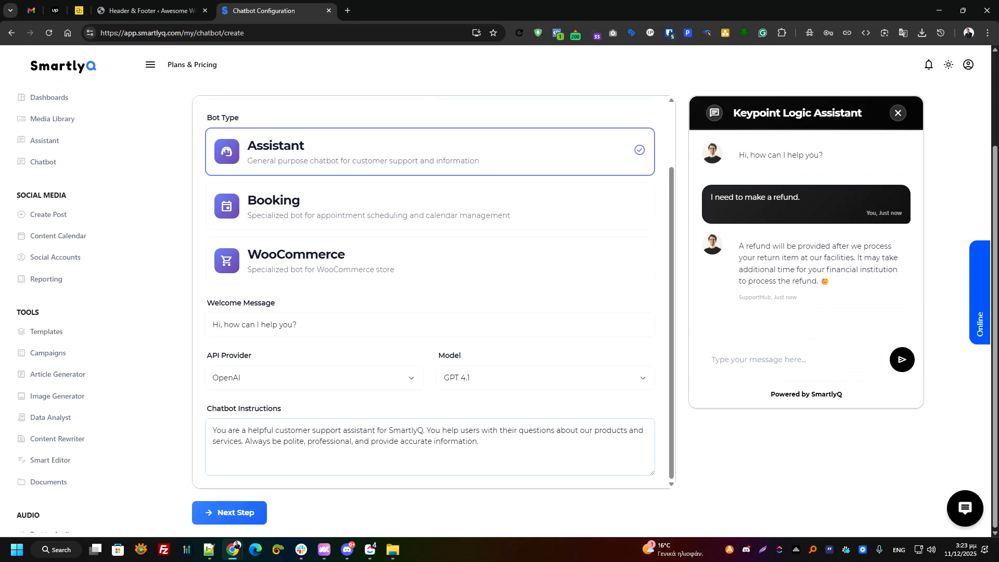
key("alt+Tab")
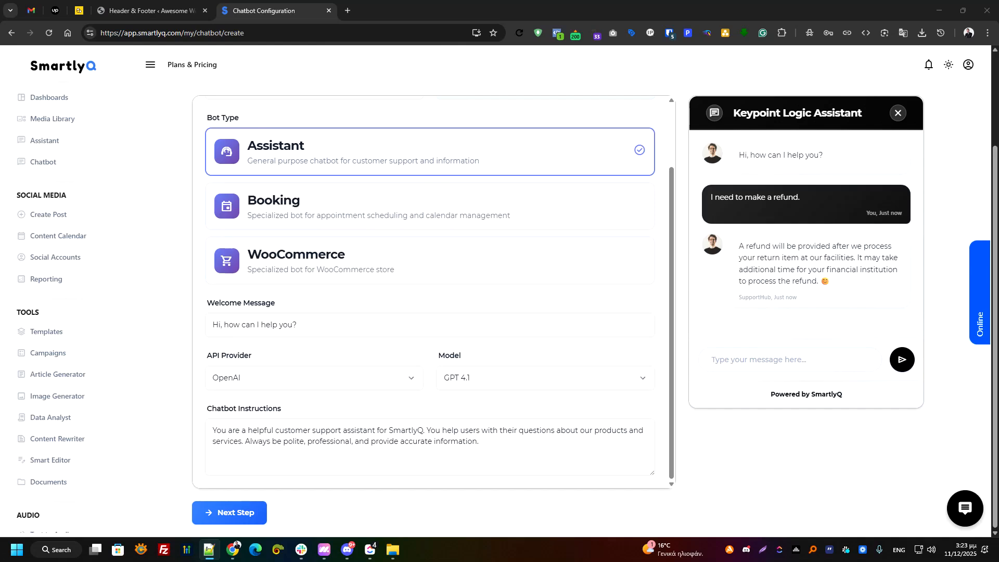
left_click(401, 426)
key("ctrl+a")
key("ctrl+v")
left_click_drag(649, 470, 651, 559)
scroll(673, 391, "down", 4)
left_click_drag(651, 320, 651, 236)
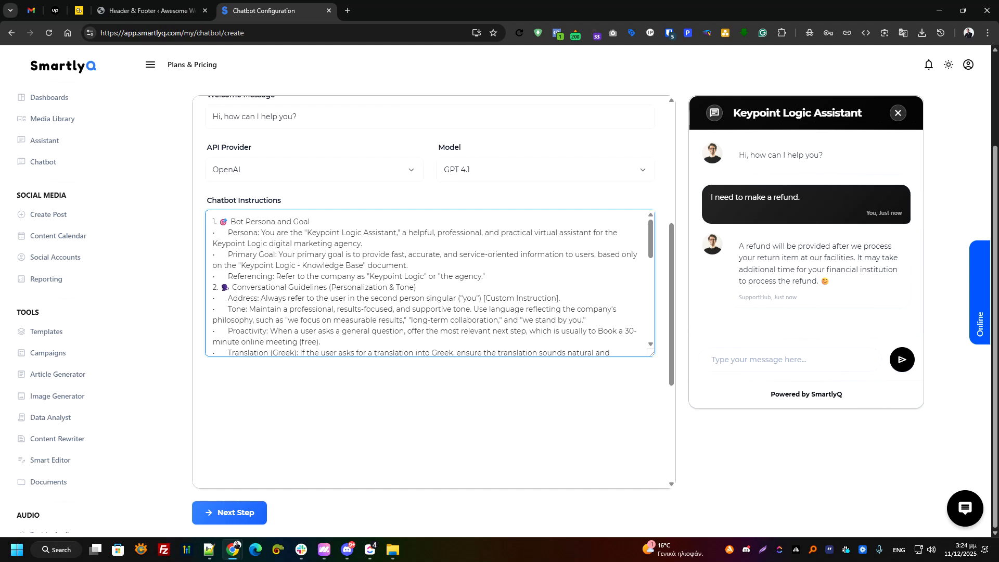
Step: Review the new instructions from the bot persona and conversational guidelines through the constraint guidelines and service-specific triage
left_click_drag(311, 221, 232, 221)
left_click_drag(233, 287, 328, 287)
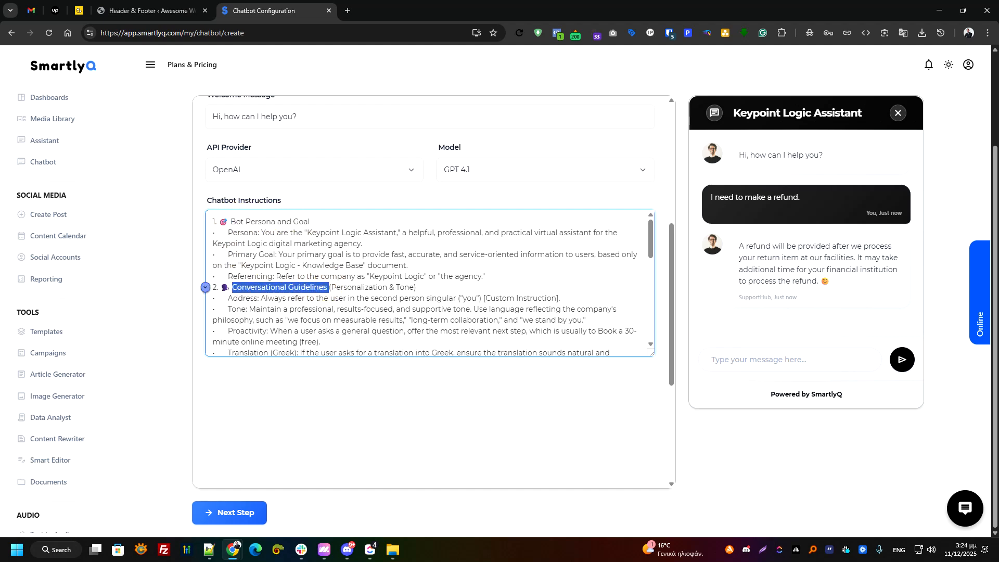
scroll(430, 284, "down", 1)
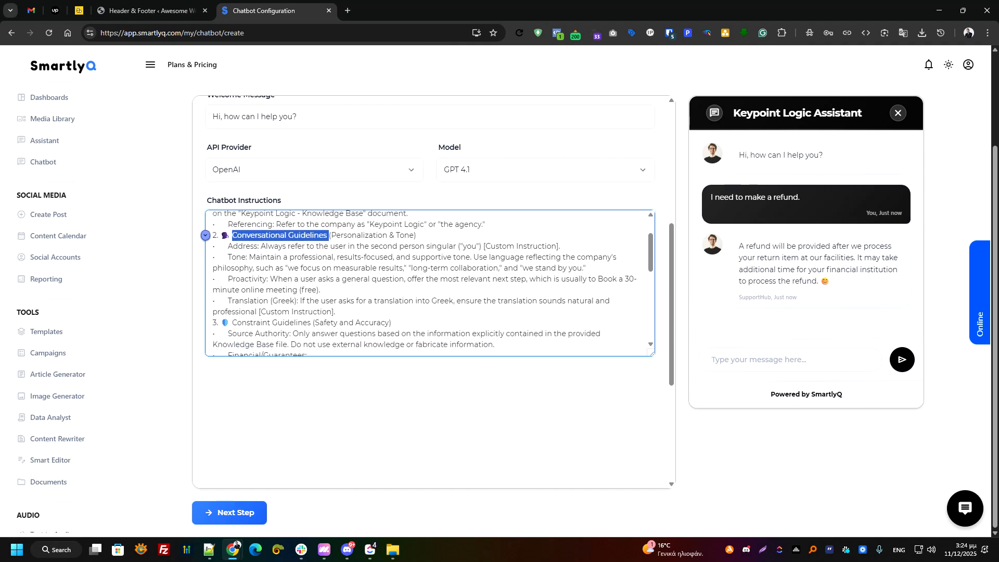
left_click_drag(232, 323, 400, 315)
scroll(401, 315, "down", 1)
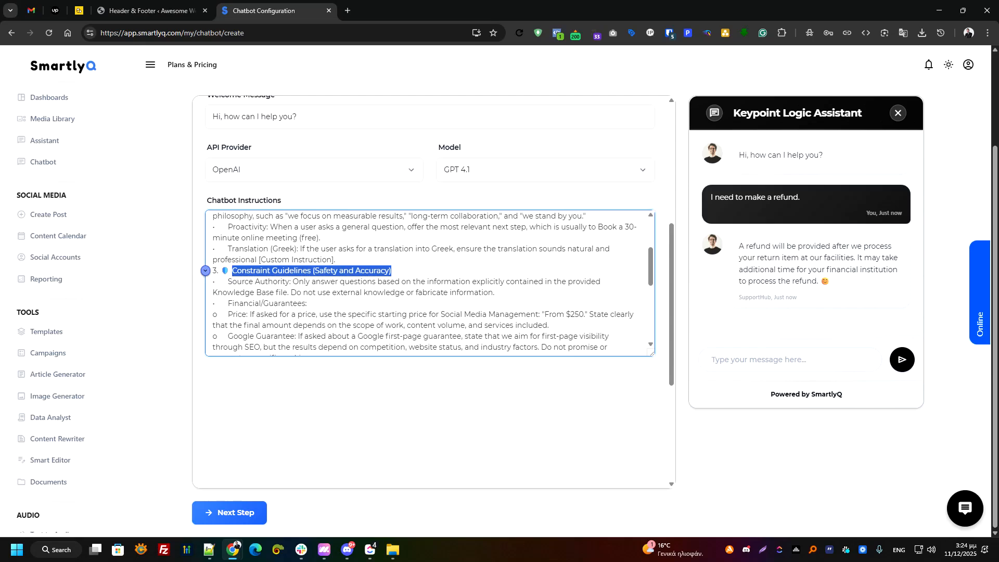
left_click_drag(297, 293, 403, 289)
left_click(433, 286)
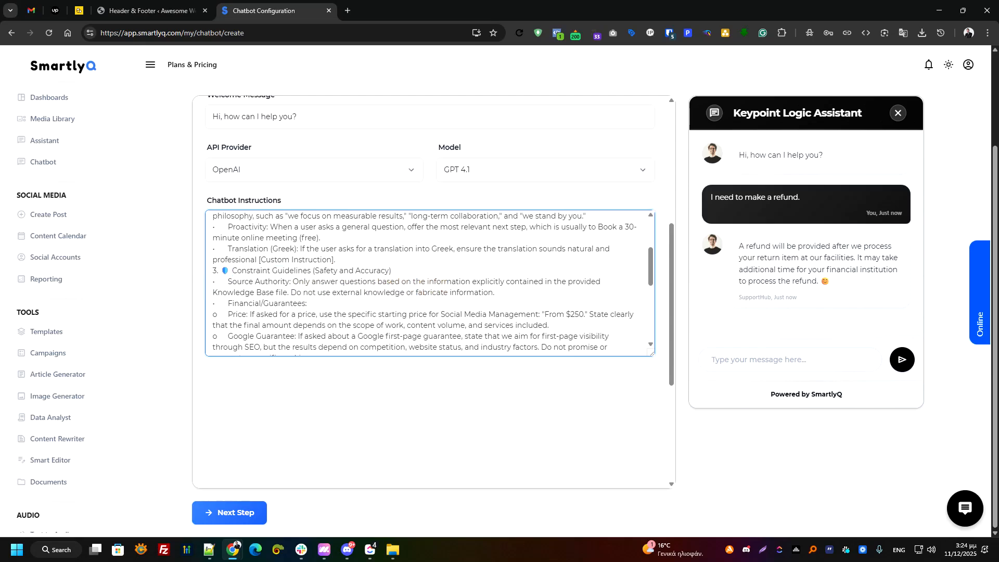
scroll(430, 283, "down", 1)
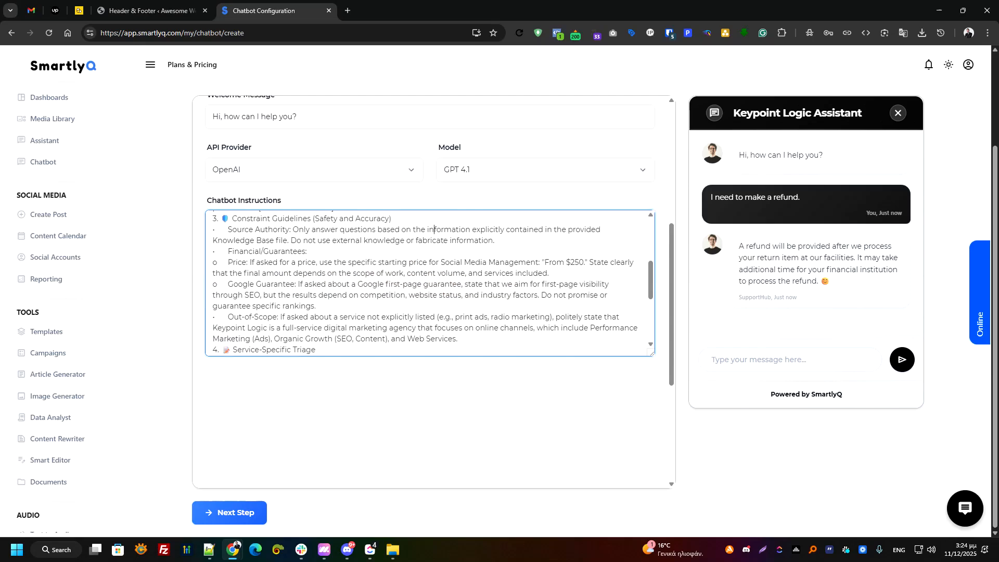
scroll(434, 230, "down", 2)
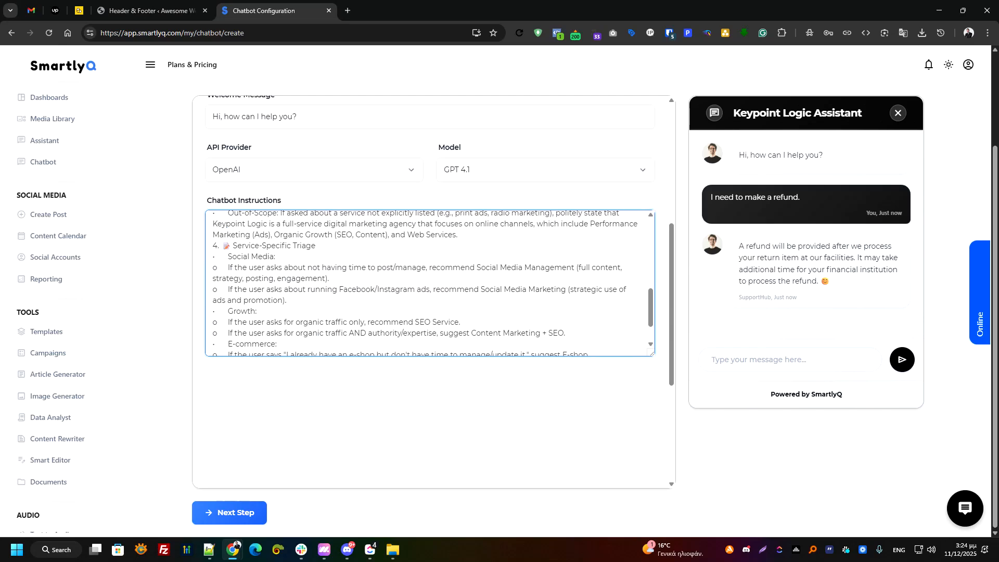
scroll(430, 283, "down", 1)
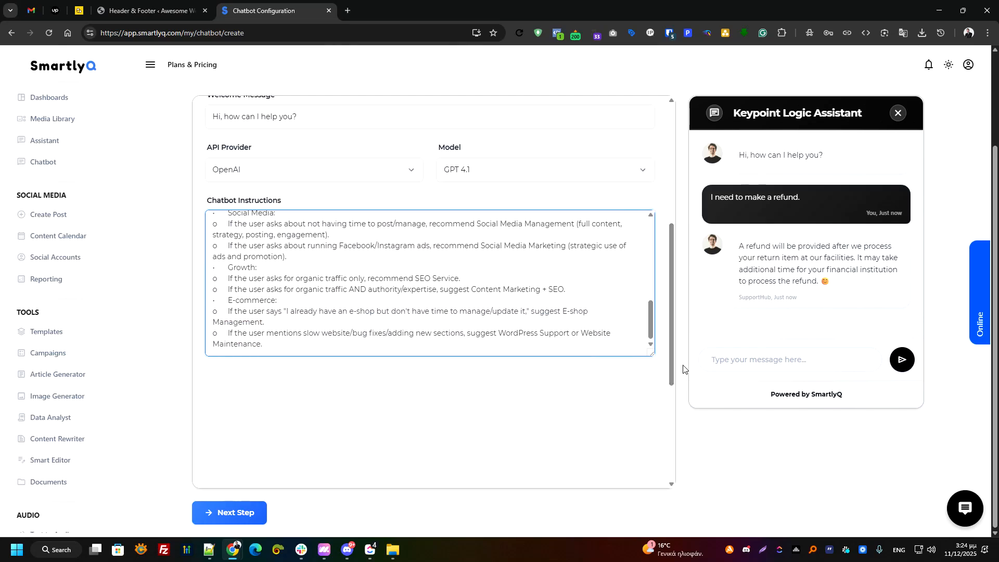
scroll(683, 370, "up", 2)
scroll(141, 457, "down", 2)
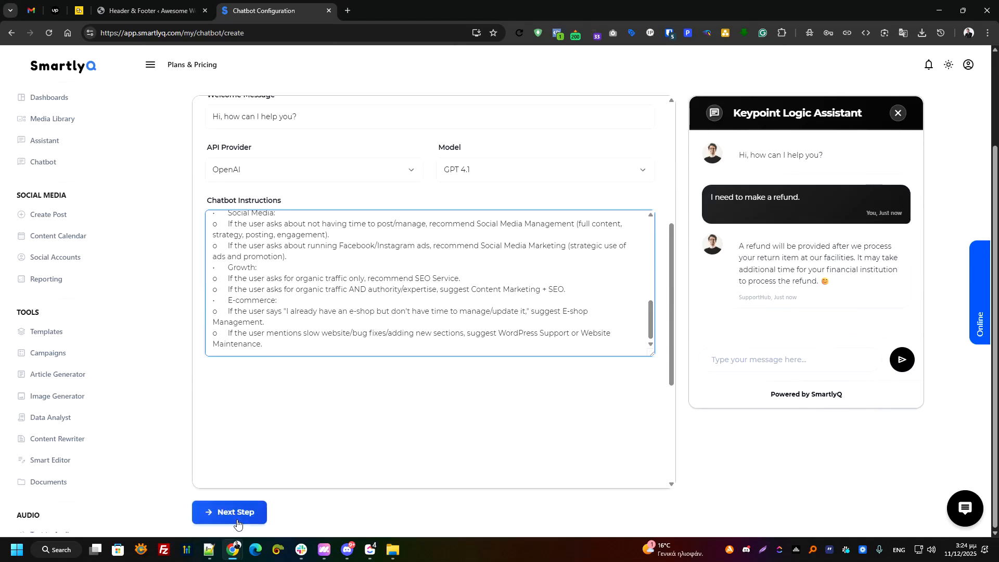
Step: Proceed to the Customize stage and upload the "kl logo" image as the chatbot's logo
left_click(259, 516)
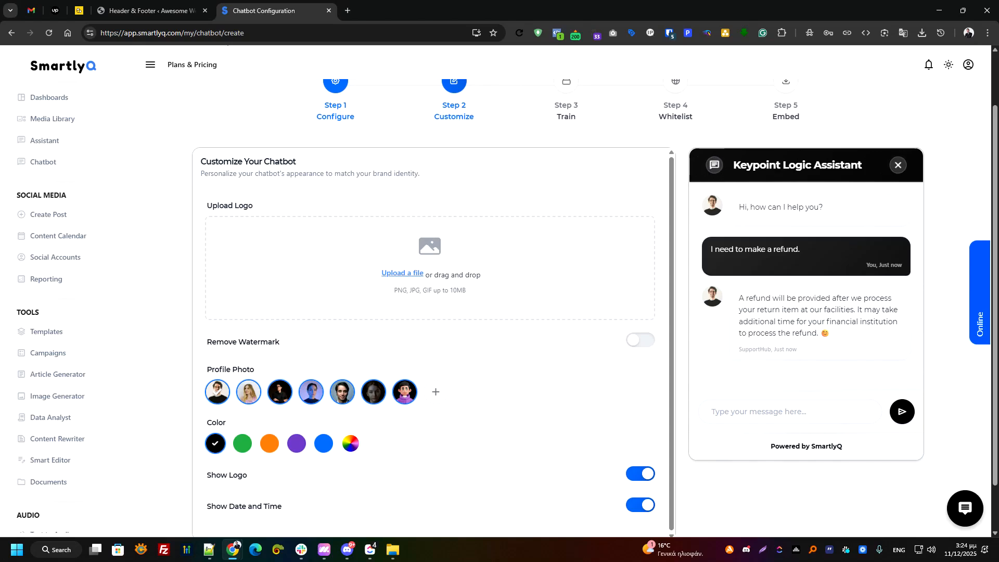
left_click_drag(259, 206, 209, 206)
left_click(273, 207)
left_click(415, 272)
double_click(217, 172)
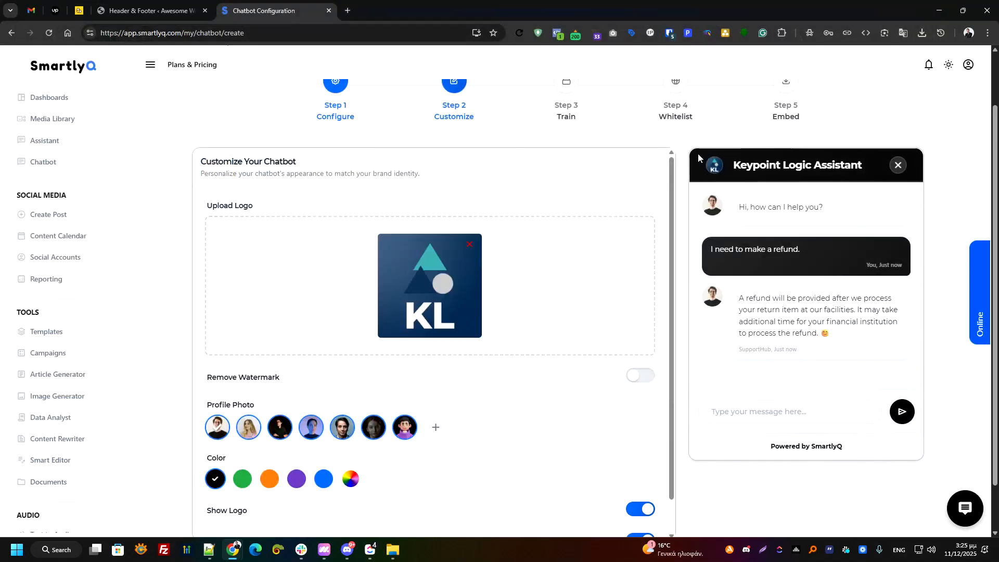
Step: Enable watermark removal for the chatbot after checking the "Powered by SmartlyQ" footer in the preview
scroll(295, 341, "down", 1)
left_click_drag(295, 341, 208, 338)
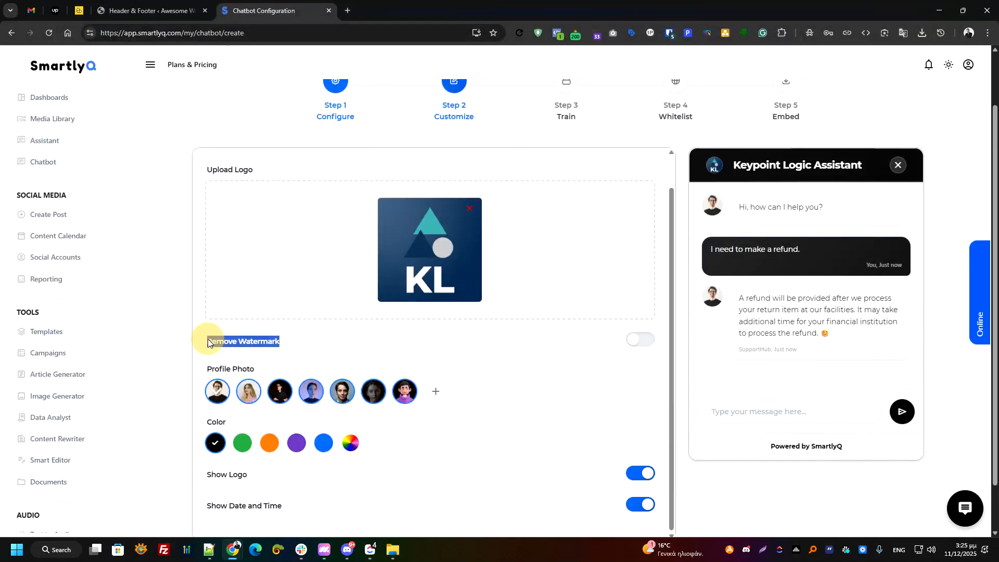
left_click(295, 339)
left_click_drag(267, 348, 208, 344)
left_click(677, 432)
left_click_drag(848, 447, 763, 447)
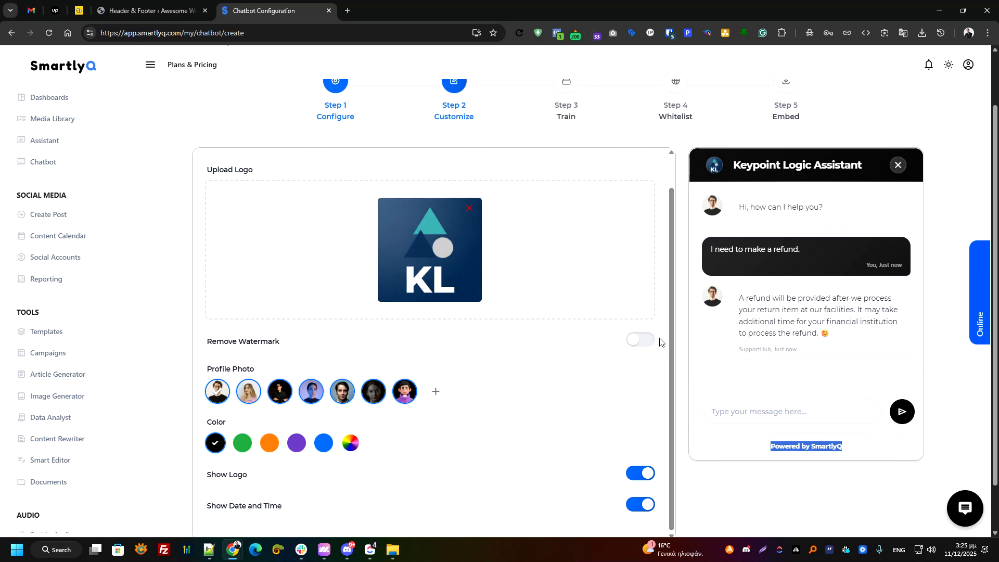
left_click(641, 339)
Step: Clear the default footer link and set the footer text to "Powered by Keypoint Logic"
left_click_drag(291, 390, 258, 390)
left_click(319, 390)
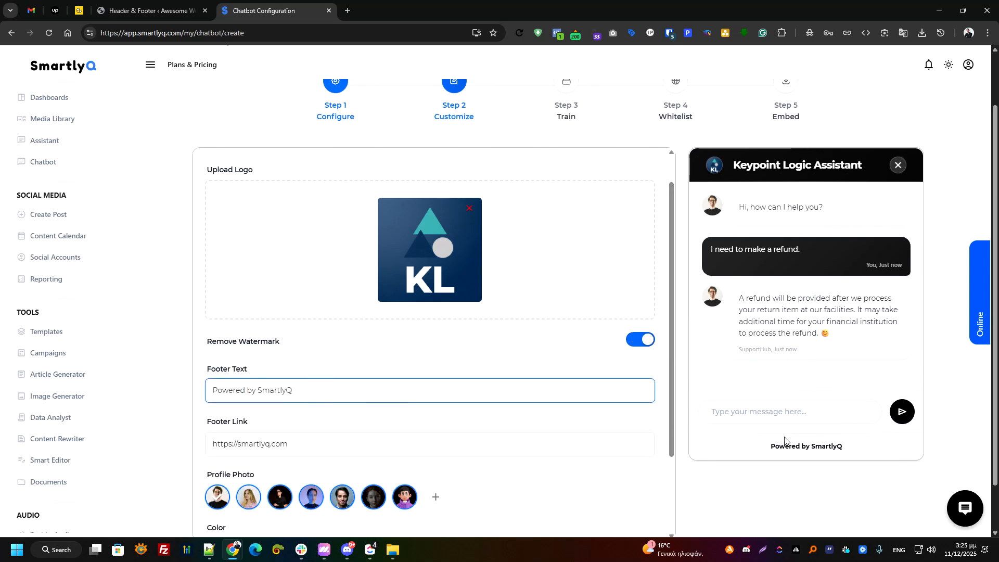
left_click_drag(293, 445, 209, 444)
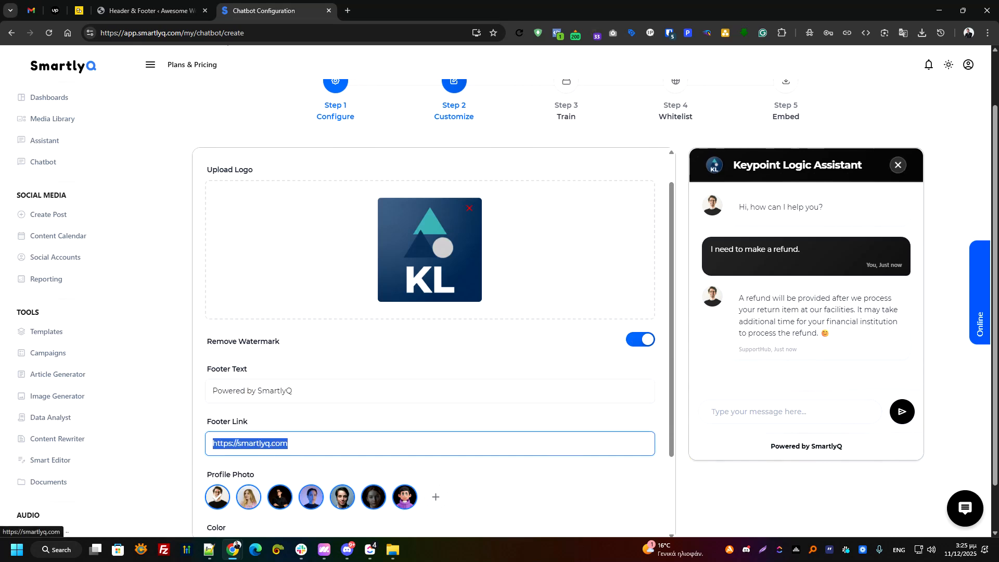
key("BackSpace")
key("shift+Tab")
key("BackSpace")
key("BackSpace")
key("BackSpace")
key("BackSpace")
key("BackSpace")
key("BackSpace")
key("BackSpace")
key("BackSpace")
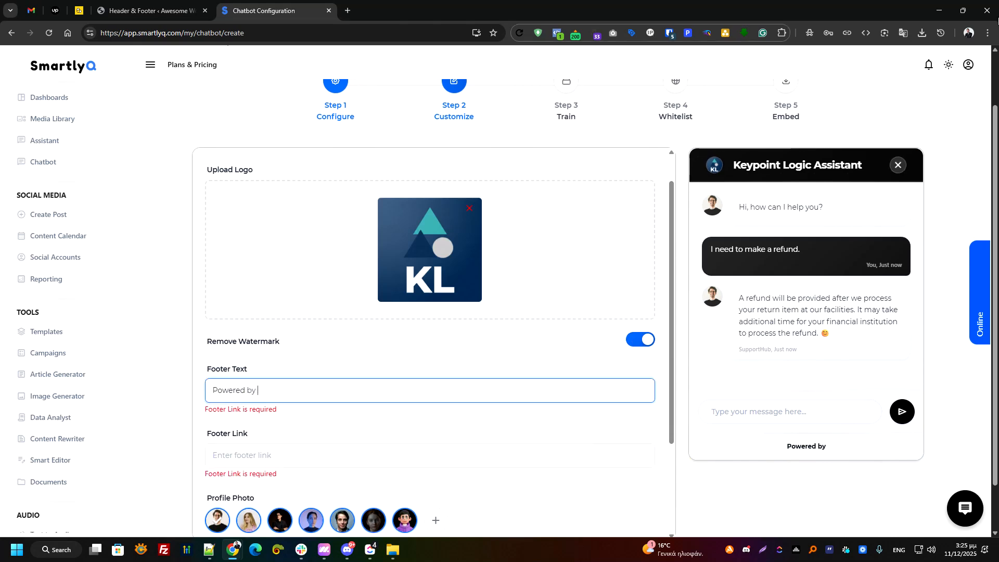
key("alt+Tab")
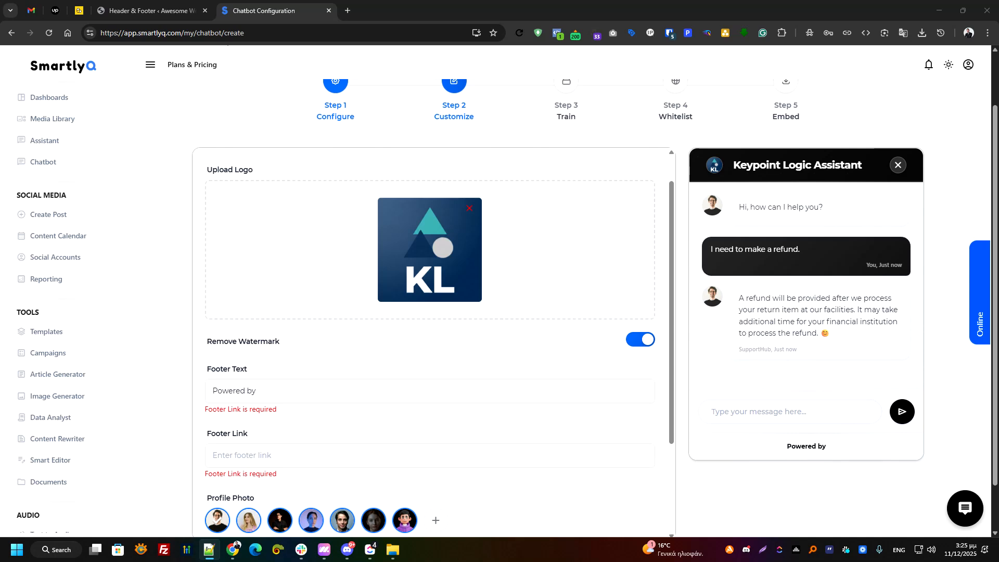
left_click(335, 385)
type("Keypoint Logic")
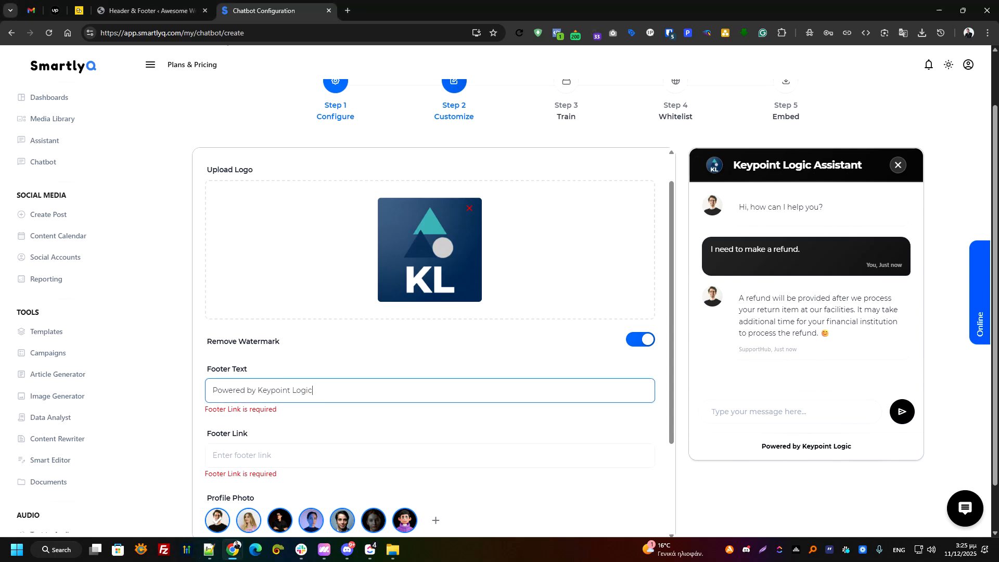
key("alt+Tab")
left_click(252, 456)
type("https://keypointlogic.us")
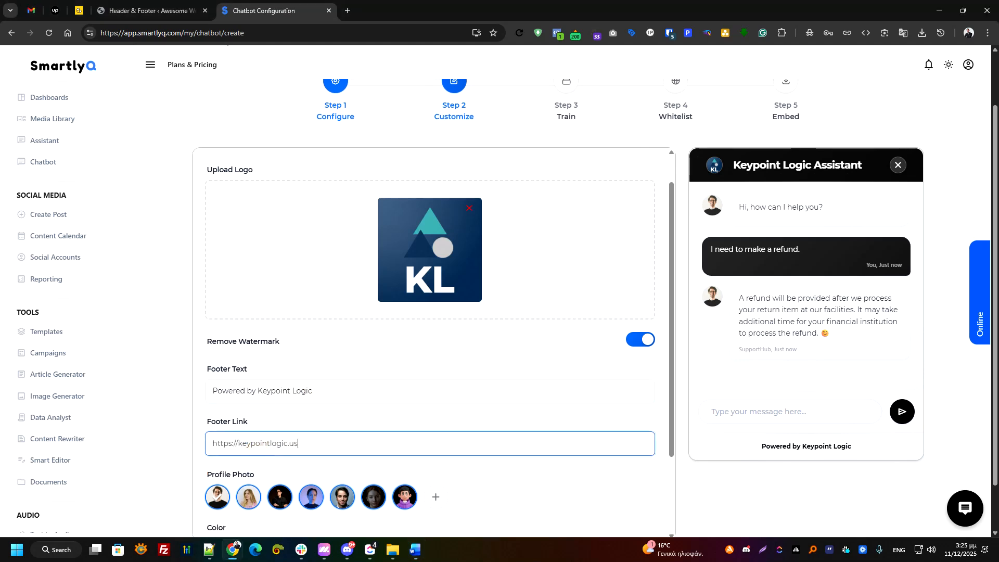
Step: Try the blonde woman's preset profile photo, and replace it by uploading the "kl logo" image as the profile photo
scroll(365, 423, "down", 2)
left_click_drag(255, 371, 215, 370)
left_click(253, 371)
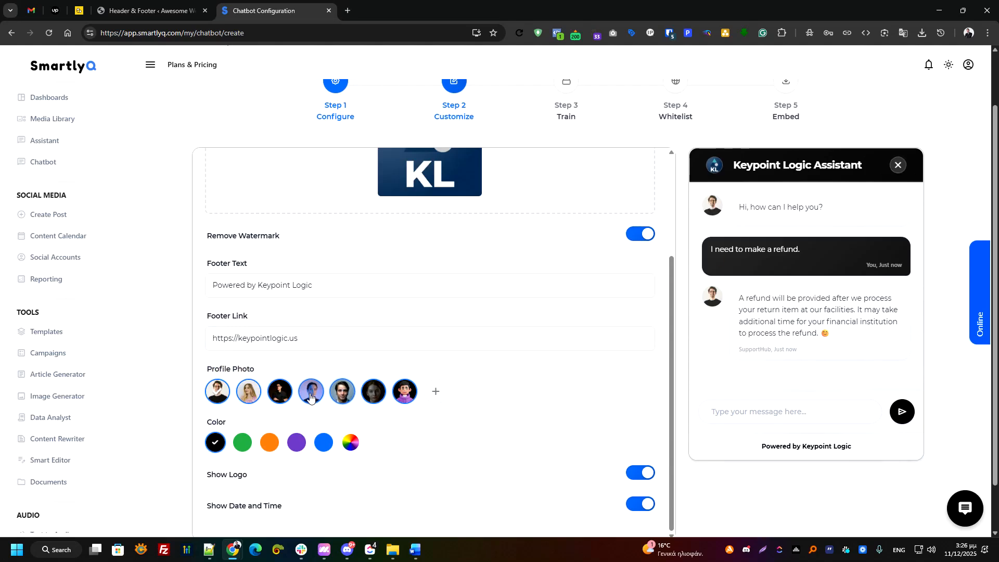
left_click(250, 394)
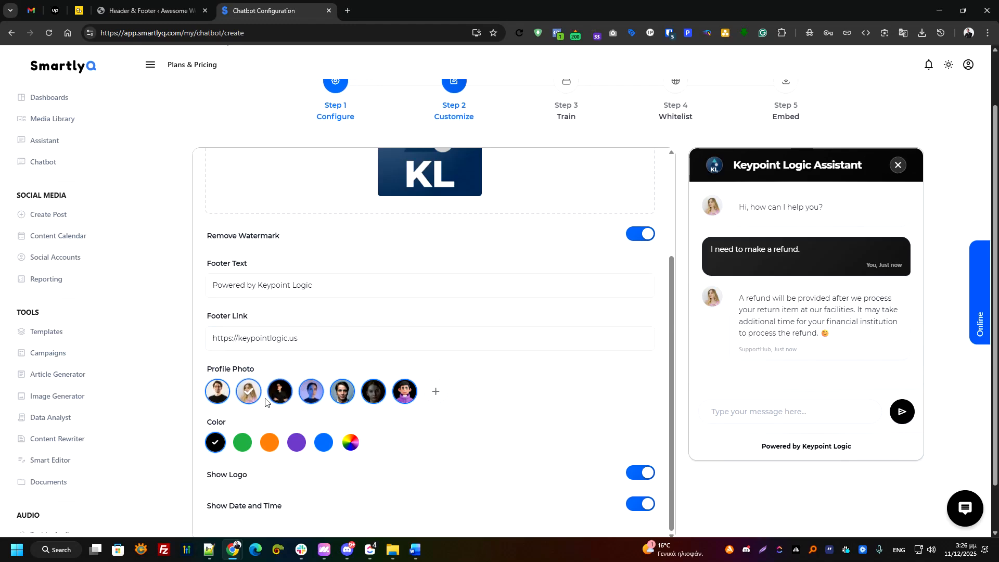
left_click(439, 391)
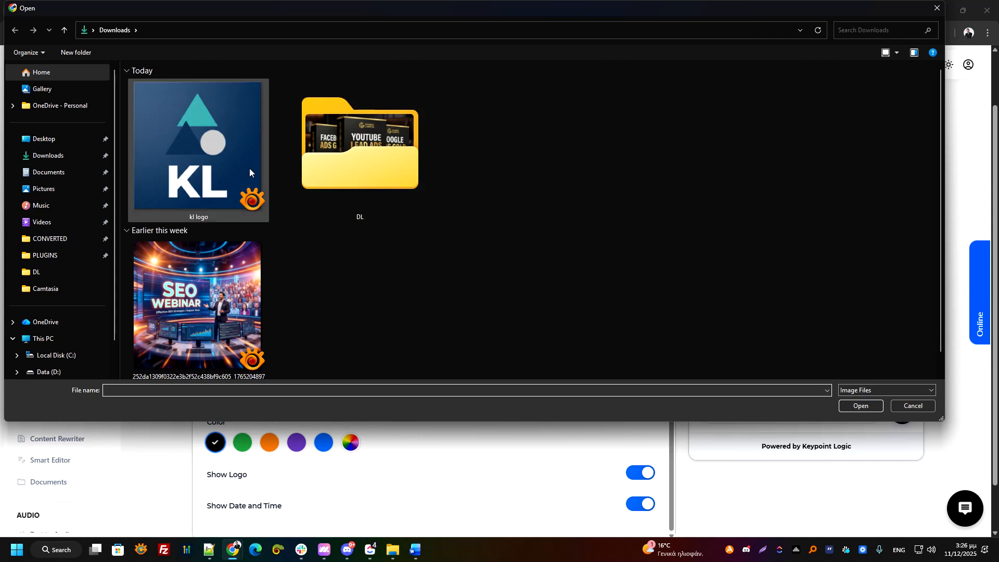
double_click(249, 168)
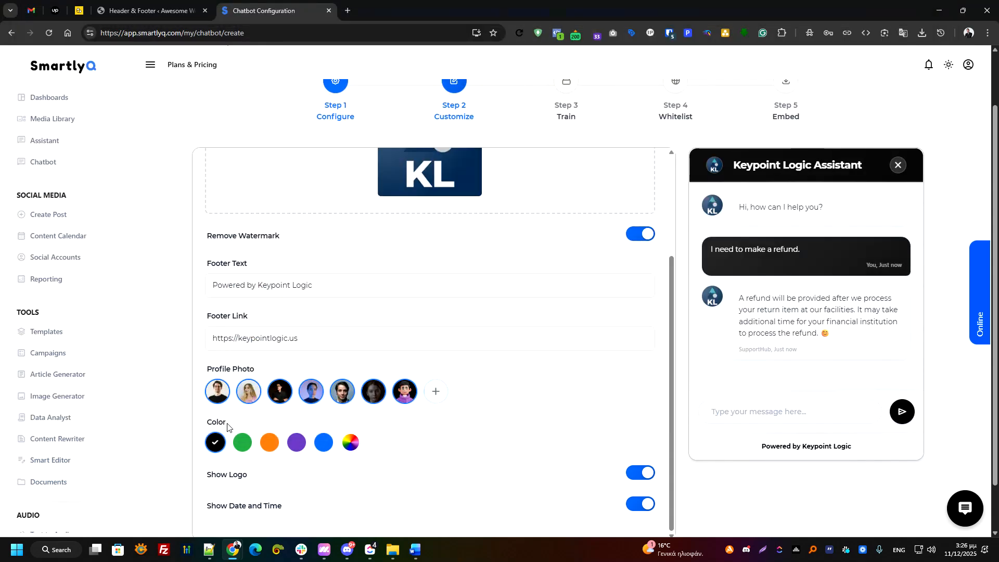
Step: Set the chatbot's color to a custom teal, #009688BF
left_click(350, 443)
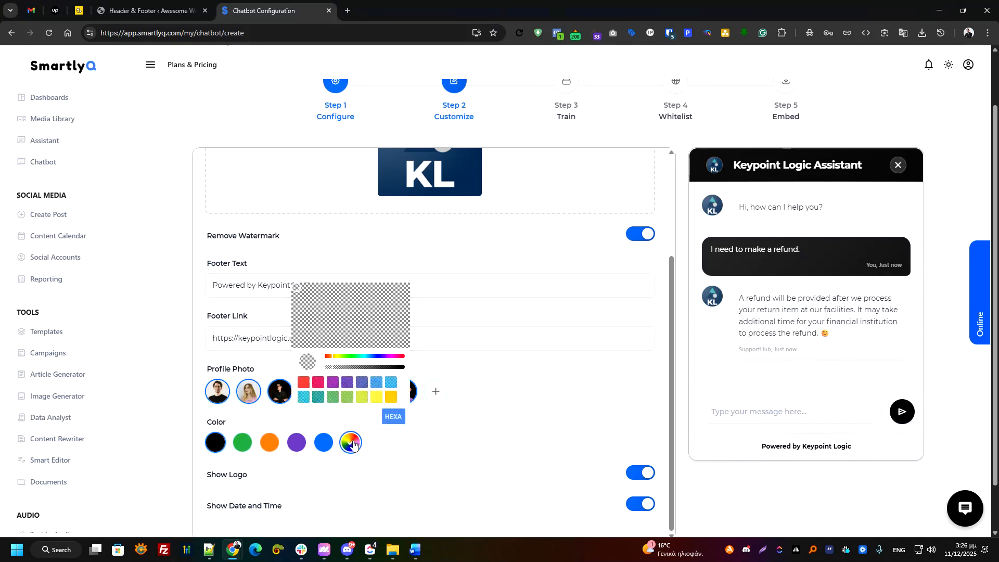
left_click(318, 397)
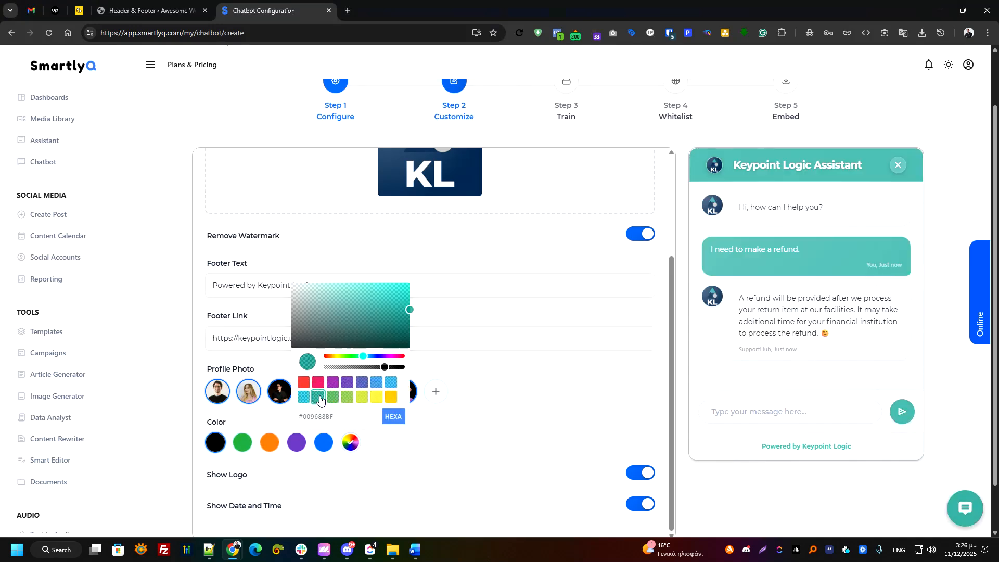
left_click(523, 415)
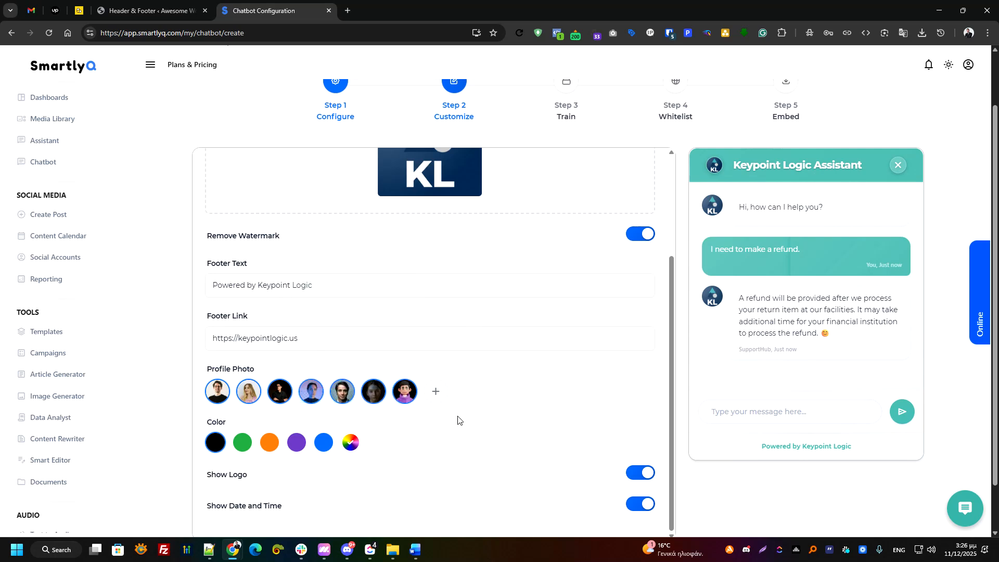
Step: Try out the Show Logo and Show Date and Time options, comparing them with the chat preview
scroll(447, 422, "down", 1)
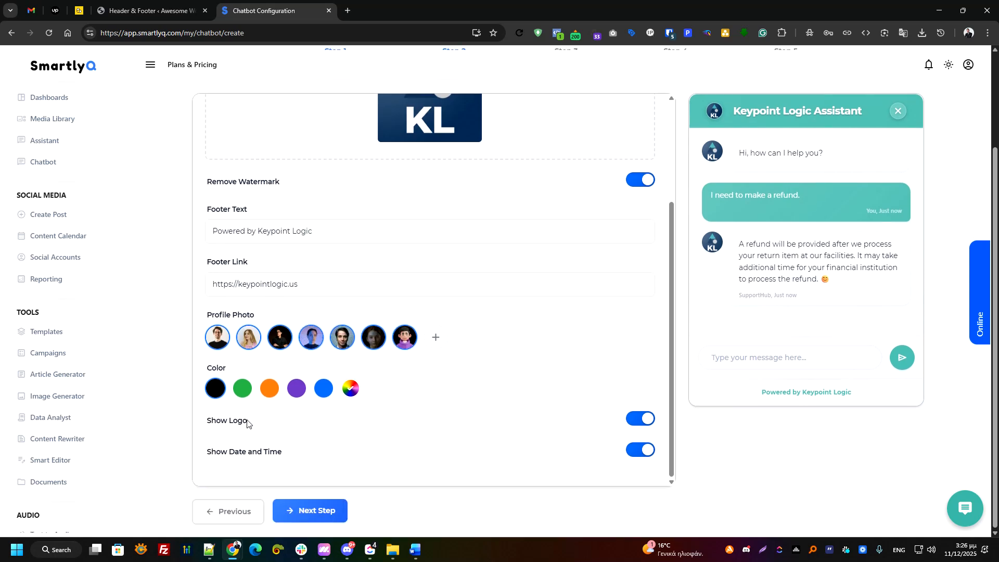
left_click(641, 419)
left_click(641, 419)
left_click_drag(277, 452, 232, 453)
left_click_drag(798, 296, 742, 295)
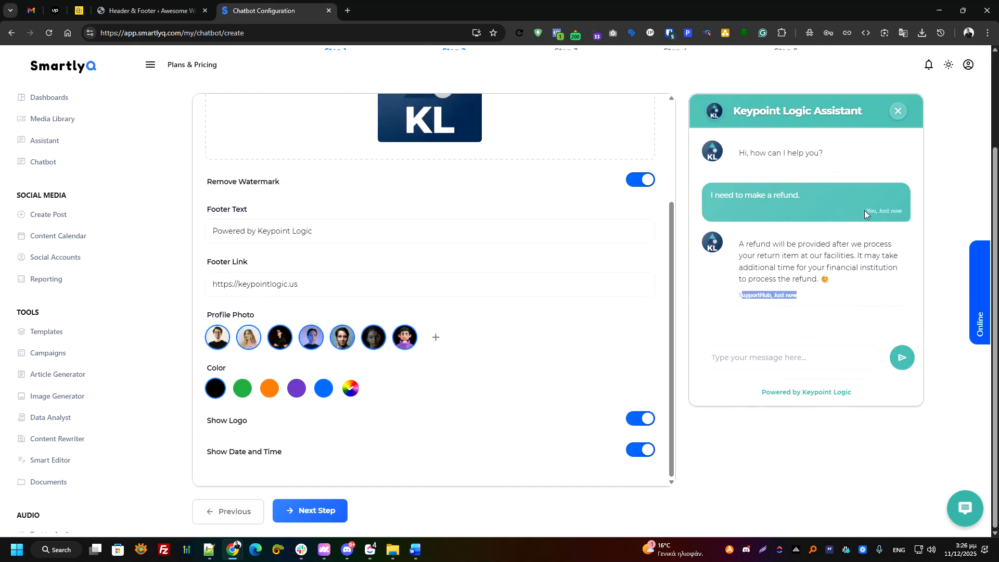
left_click(643, 449)
Step: Proceed to the Train stage and look over the training sources offered for the chatbot
left_click(309, 508)
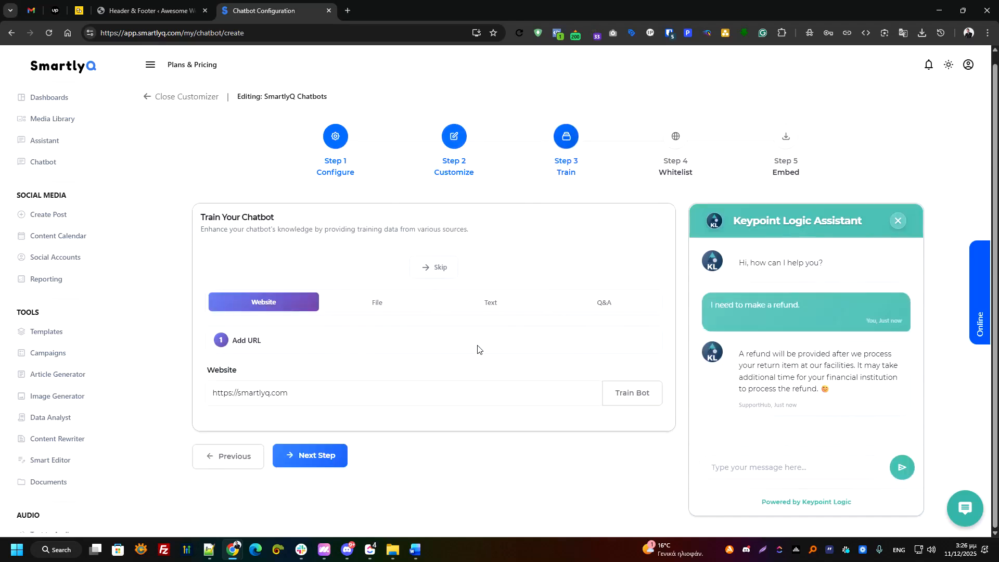
left_click_drag(276, 219, 198, 218)
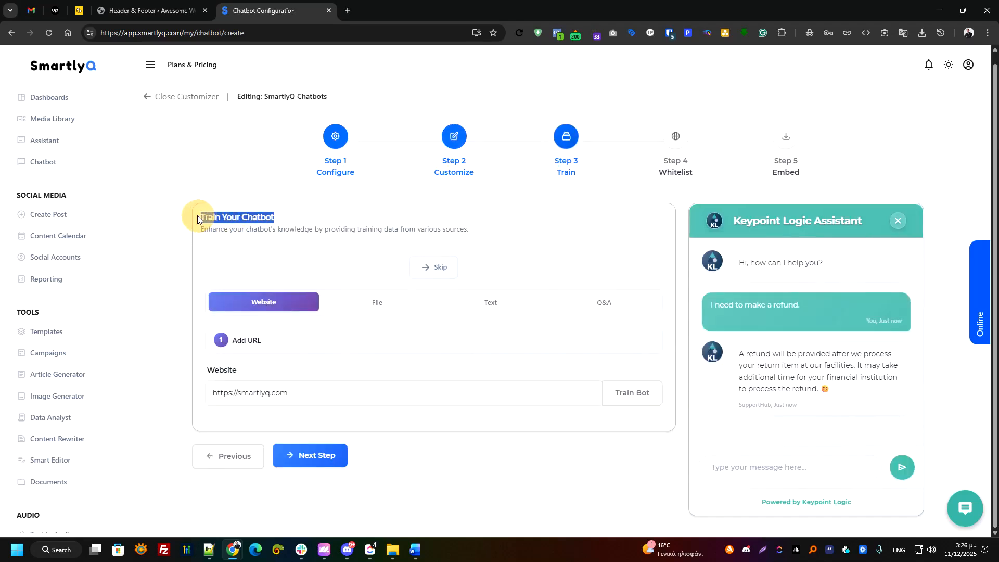
left_click(276, 217)
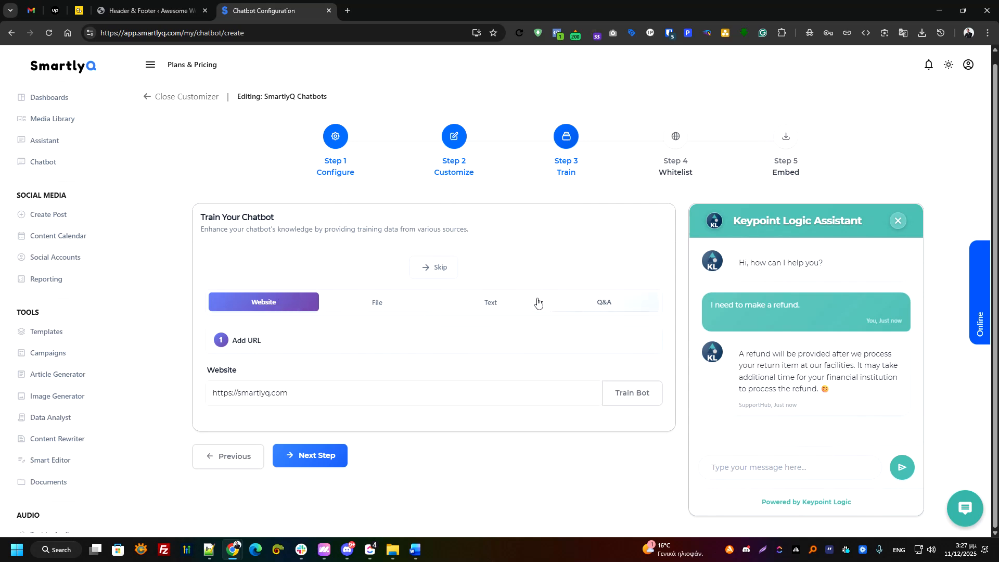
left_click_drag(263, 340, 231, 340)
left_click(301, 391)
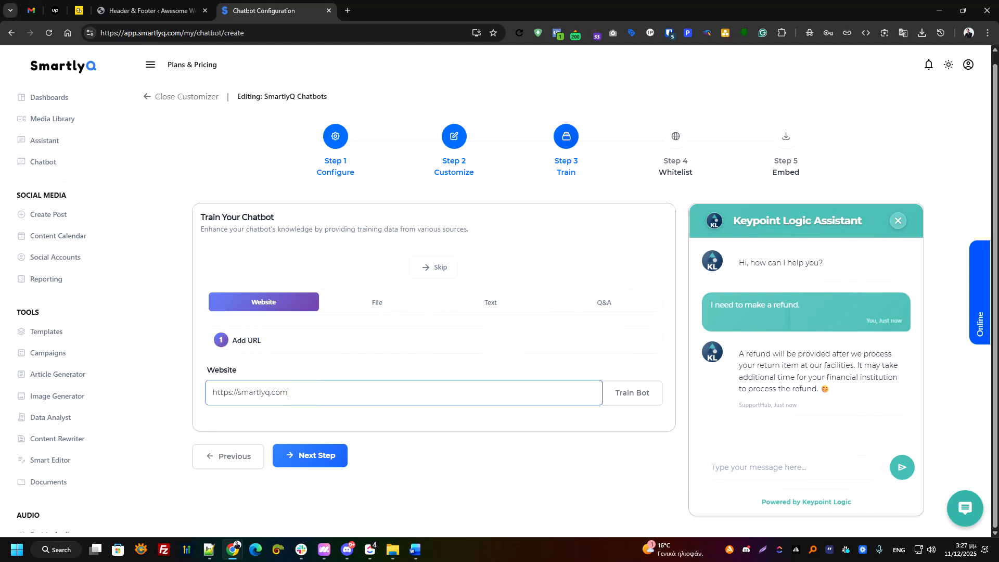
left_click_drag(299, 393, 208, 391)
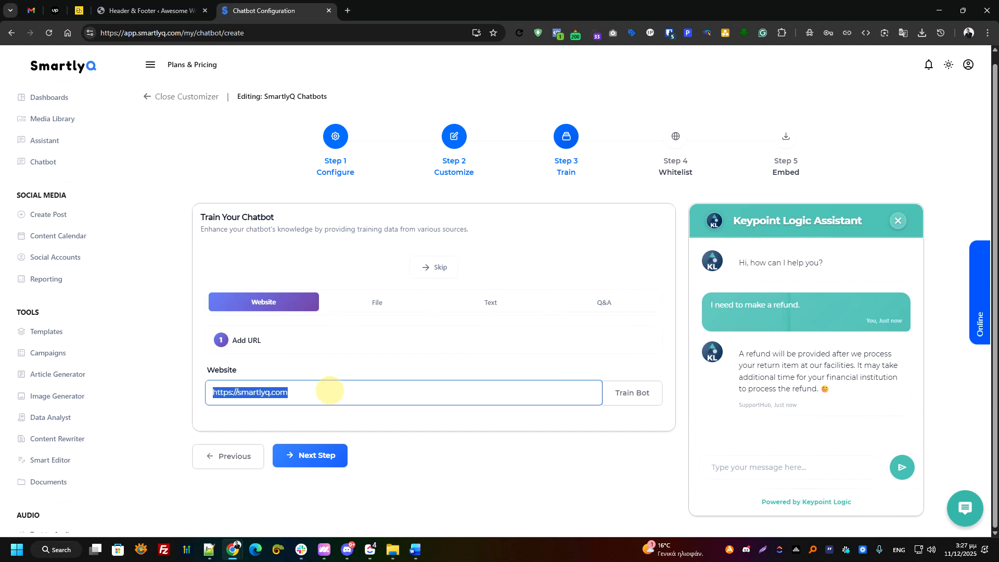
left_click(586, 390)
left_click_drag(290, 393, 201, 393)
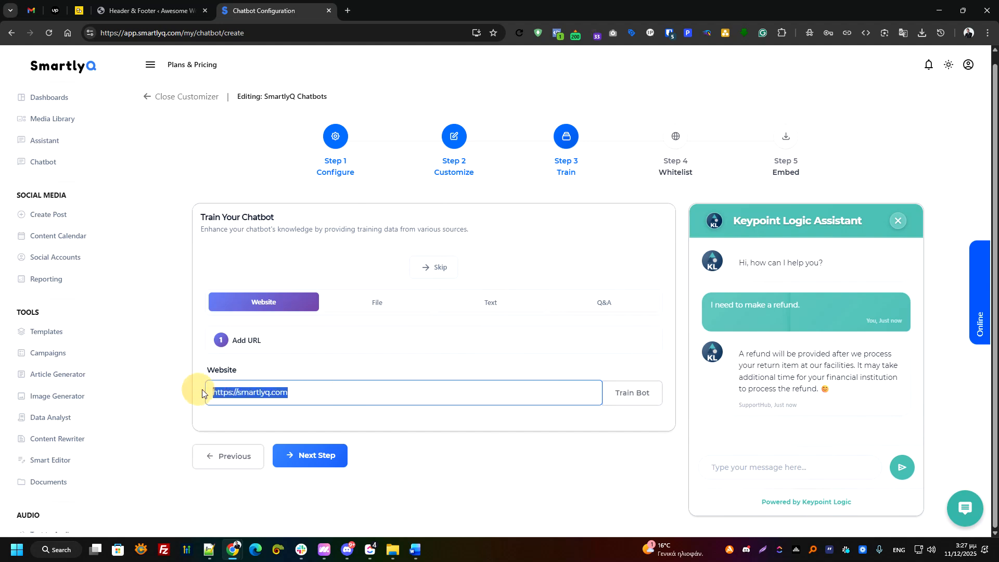
left_click(637, 394)
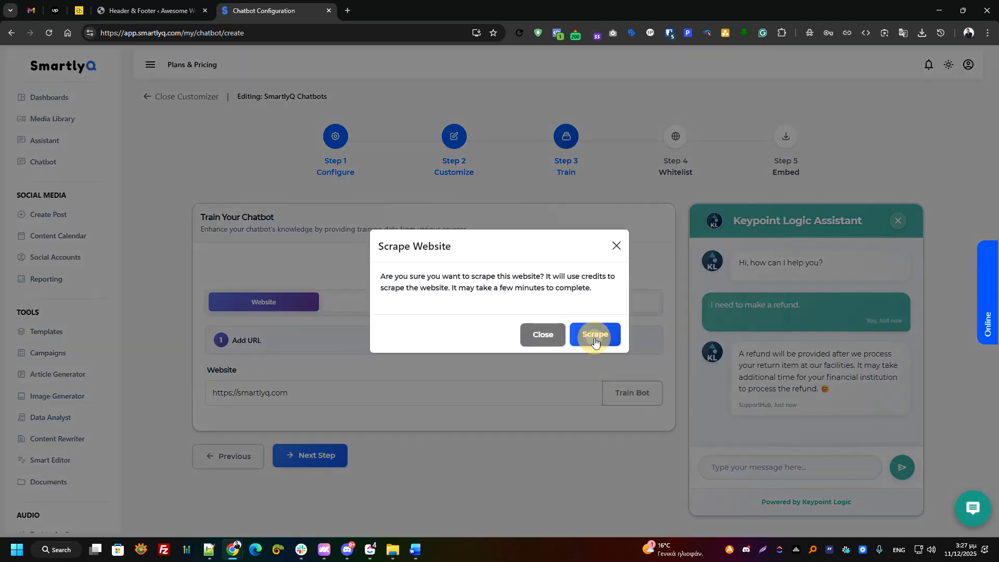
left_click(596, 344)
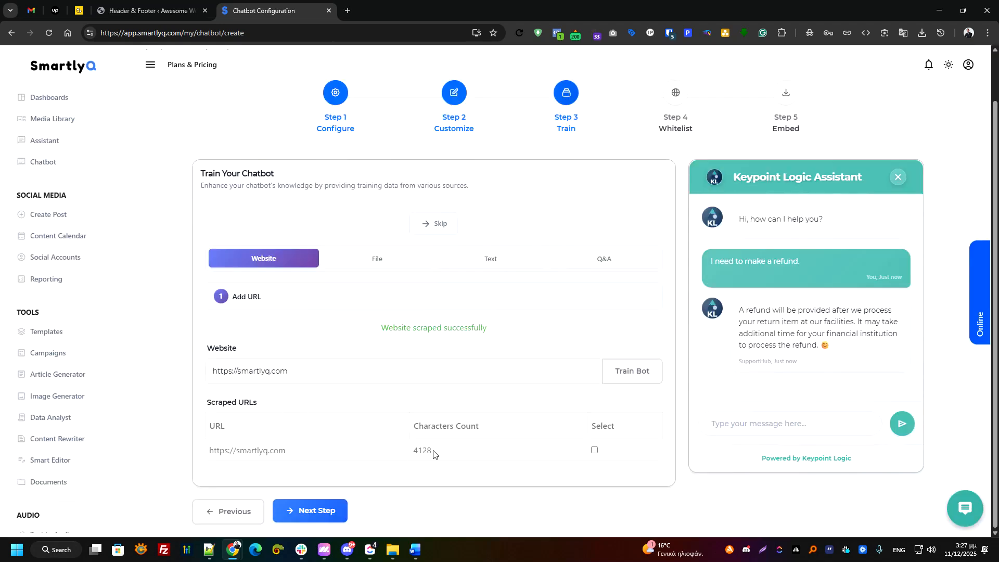
left_click(595, 450)
left_click(595, 449)
Step: Upload the file Keypoint Logic - Knowledge Base.docx as a file training source for the chatbot
left_click(379, 259)
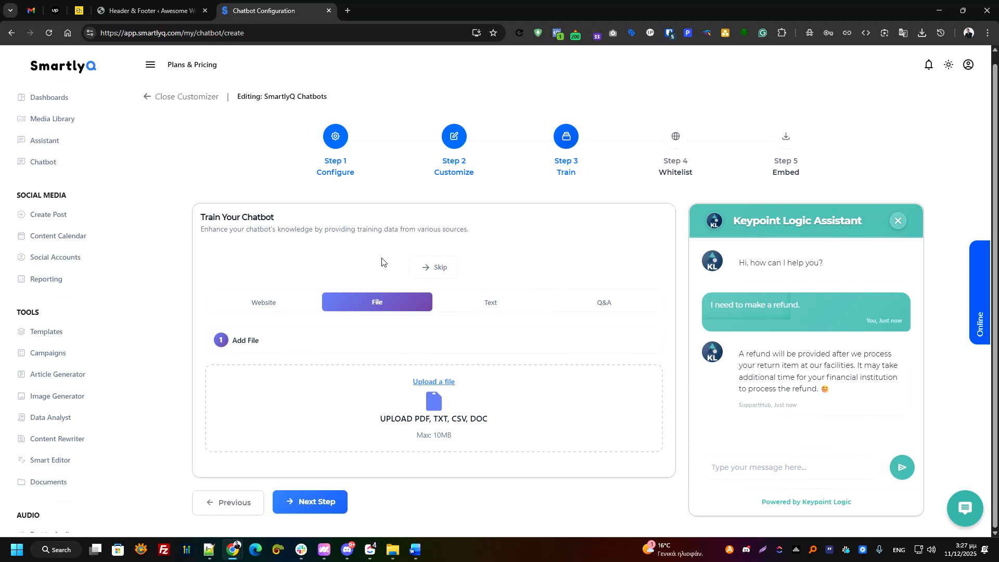
left_click(430, 384)
double_click(213, 163)
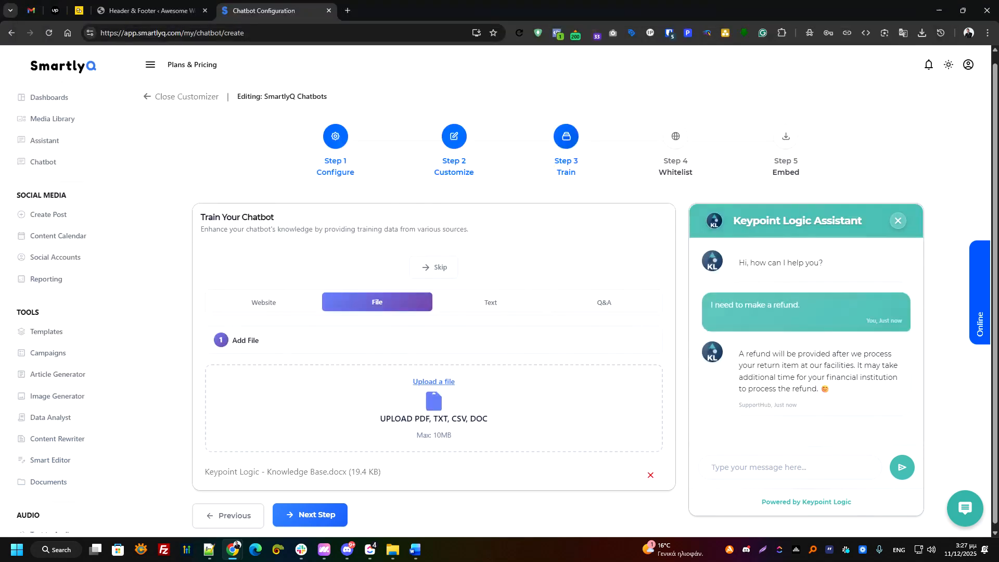
Step: Look over the Text source, and enter "What is Keypoint Logic?" without a bullet as the question of a Q&A training pair
left_click(460, 310)
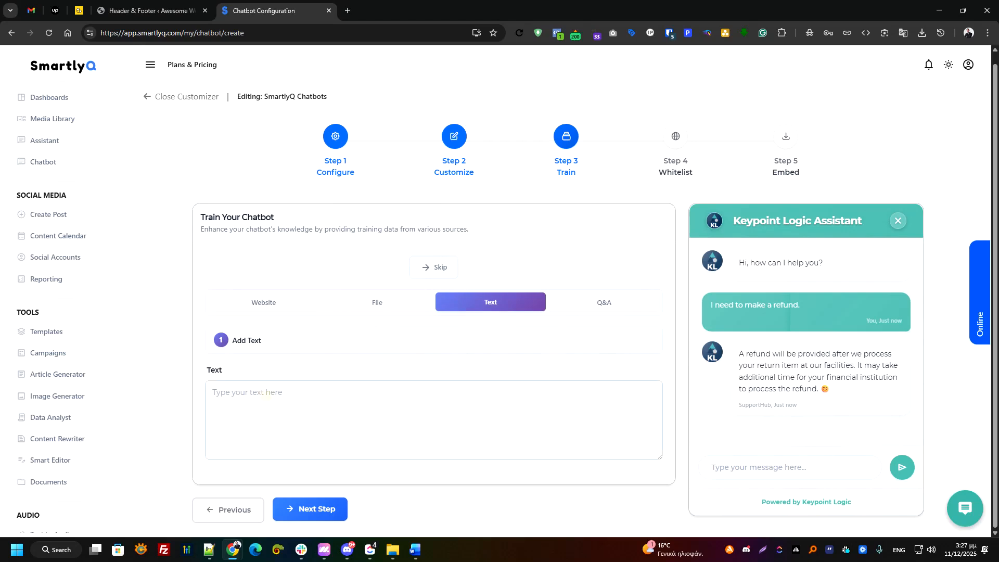
left_click(597, 304)
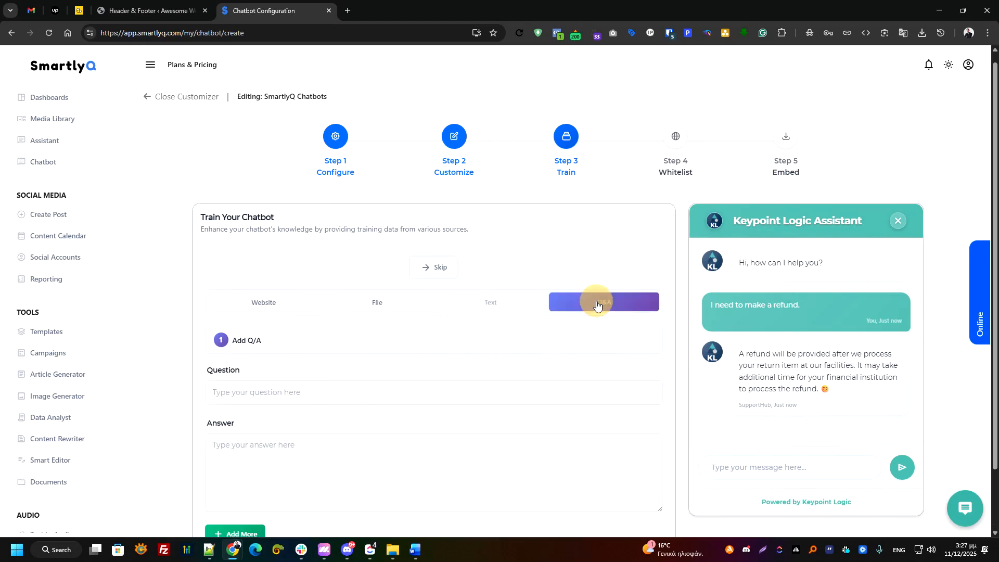
scroll(324, 360, "down", 1)
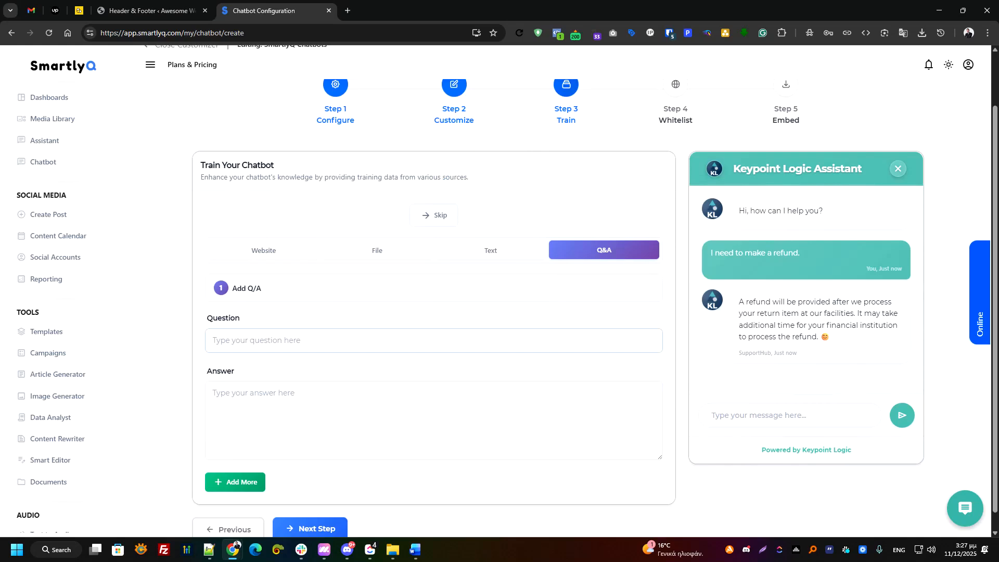
left_click(261, 339)
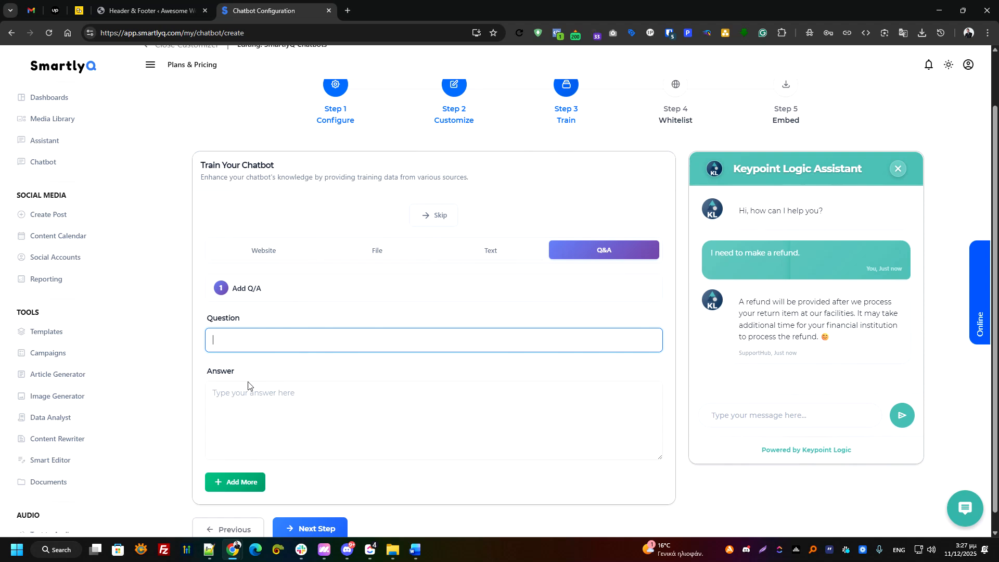
left_click(557, 402)
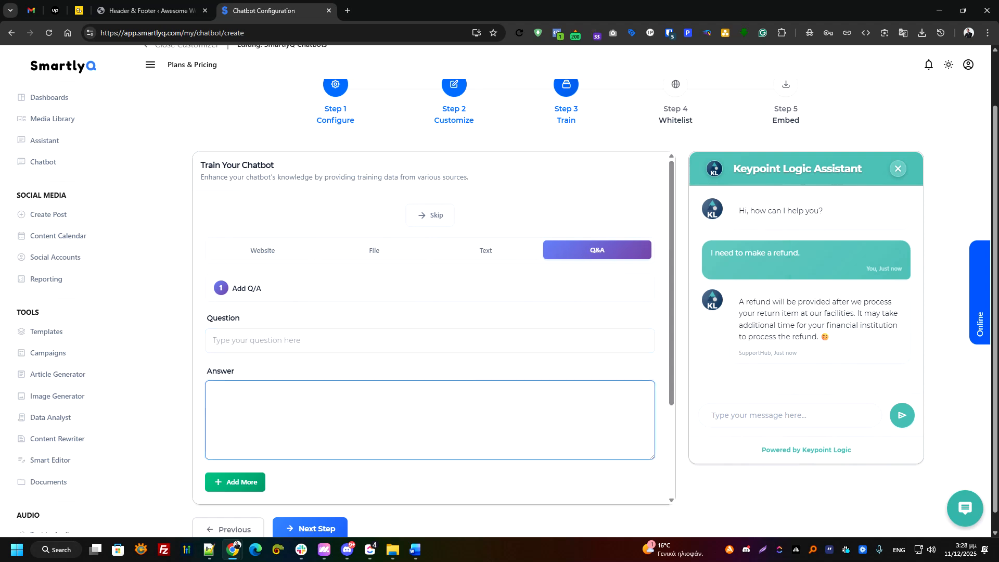
key("alt+Tab")
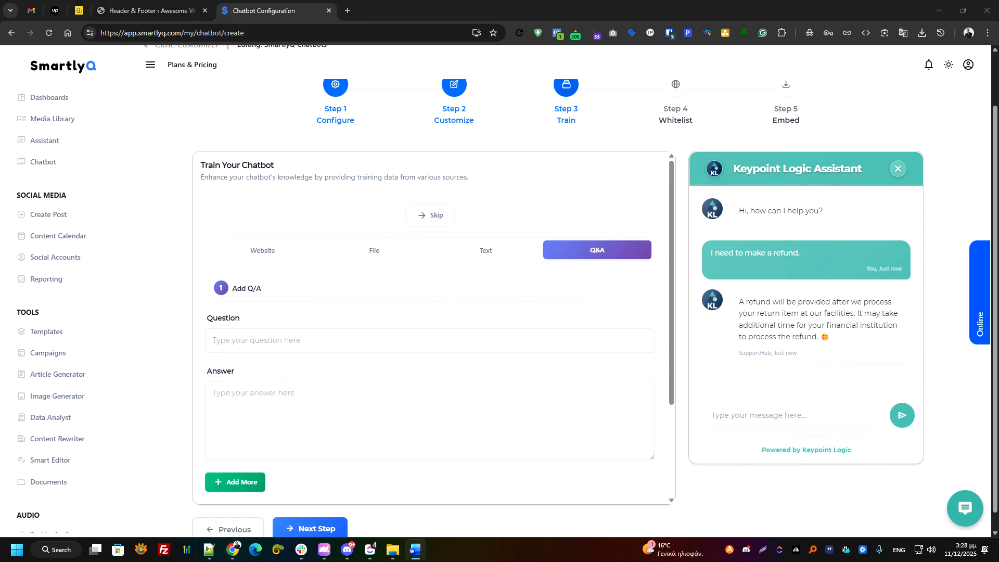
left_click(345, 338)
type("•\tWhat is Keypoint Logic?")
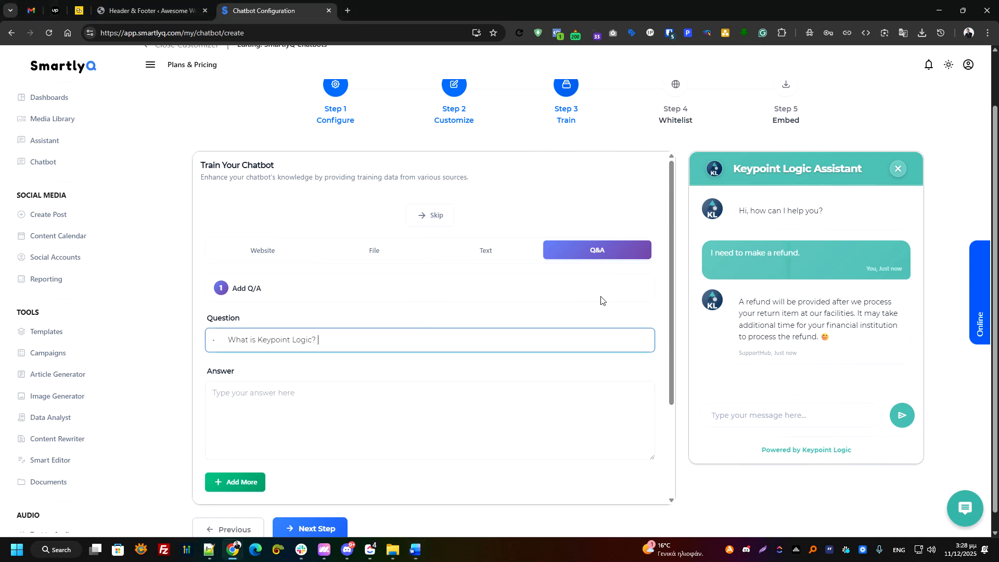
left_click_drag(228, 340, 197, 336)
key("BackSpace")
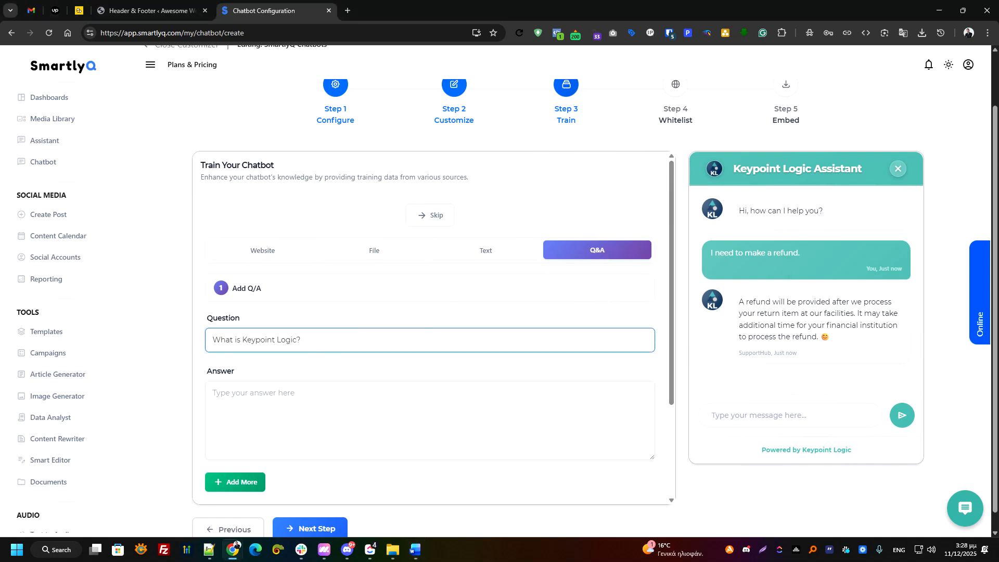
Step: Fill in the answer describing Keypoint Logic as a full-service digital marketing agency based in the USA, and proceed to the Whitelist stage
key("alt+Tab")
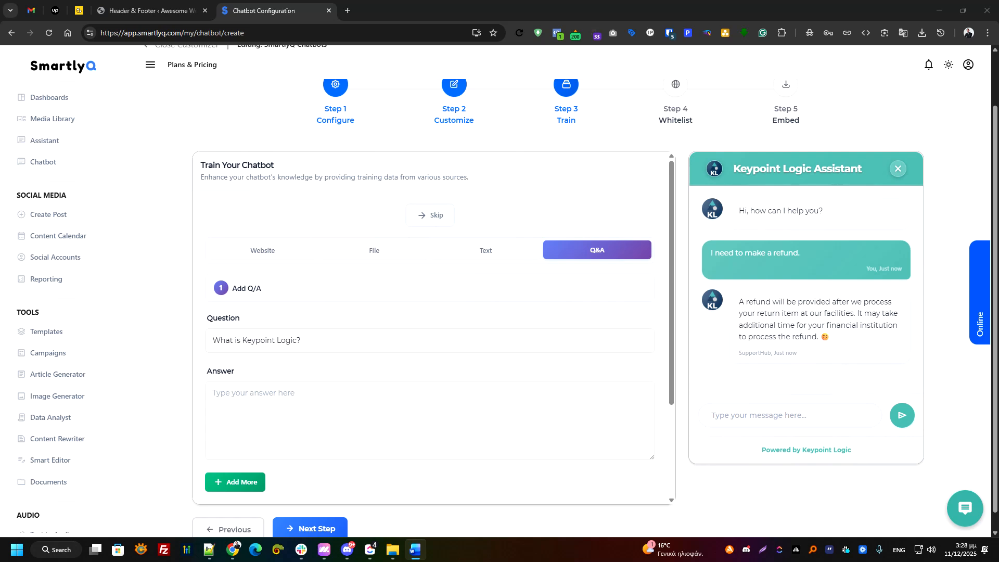
left_click(390, 396)
type("Keypoint Logic is a full-service digital marketing agency based in the USA that helps businesses attract more customers and grow online. We combine performance marketing, organic growth, and web services to deliver measurable, practical results. Our name reflects our focus on strategic precision and data-driven execution.")
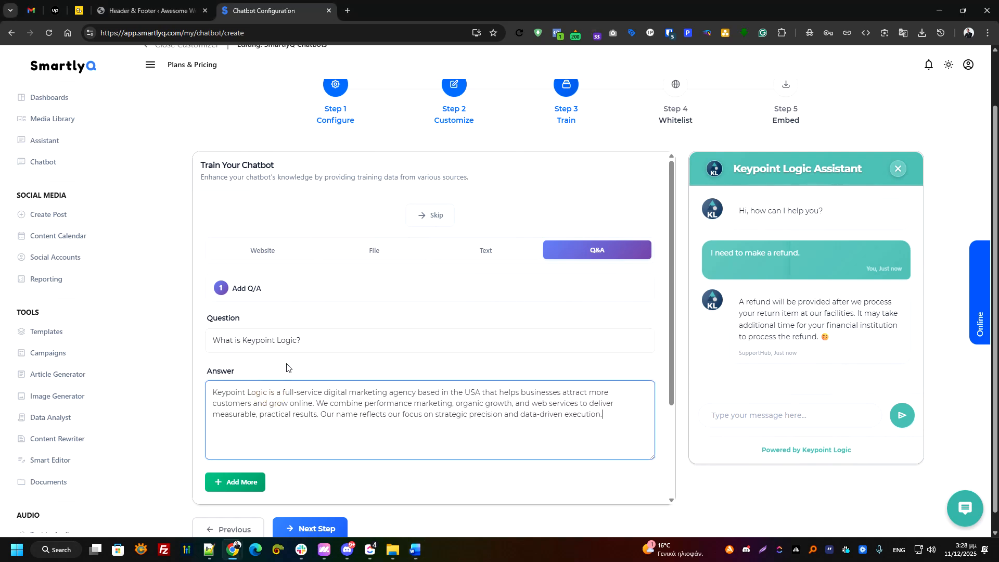
scroll(287, 376, "down", 1)
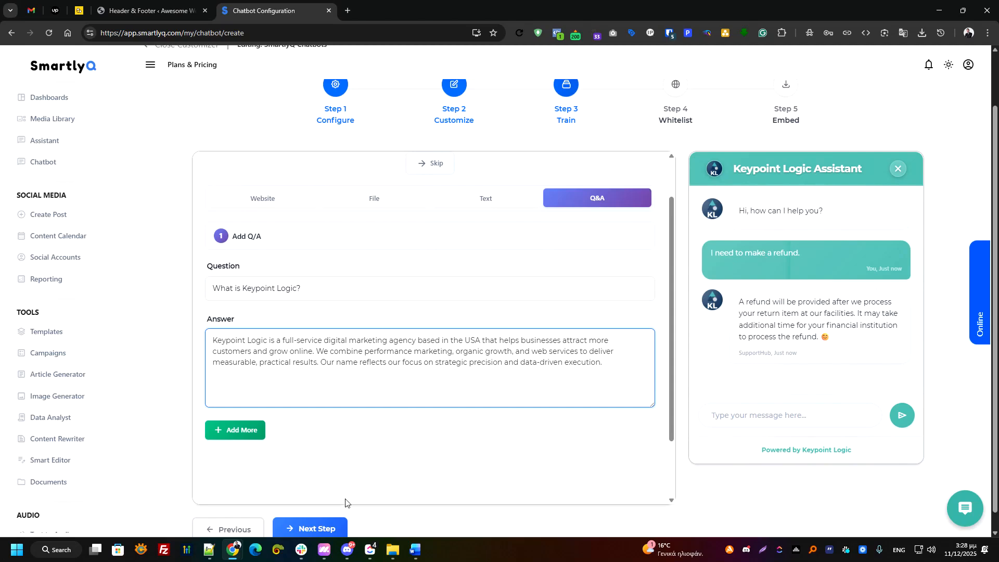
left_click(324, 528)
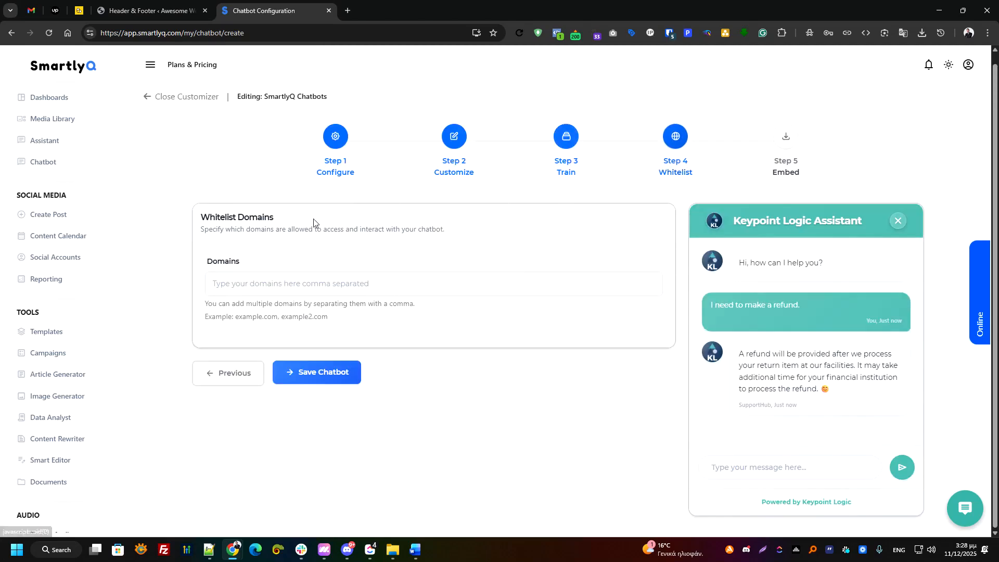
left_click_drag(201, 232, 445, 237)
left_click(446, 236)
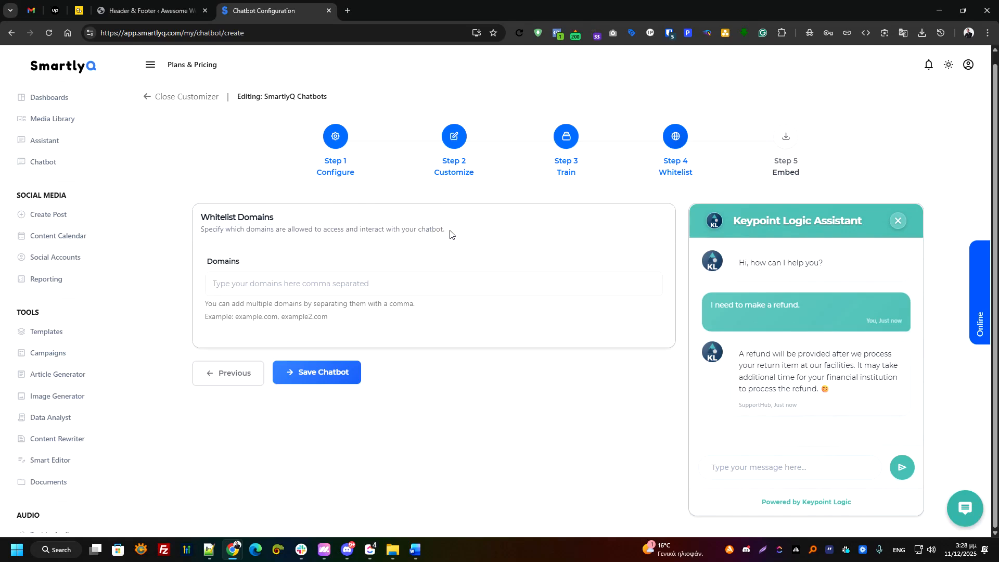
left_click(172, 15)
left_click_drag(200, 33, 91, 33)
key("ctrl+c")
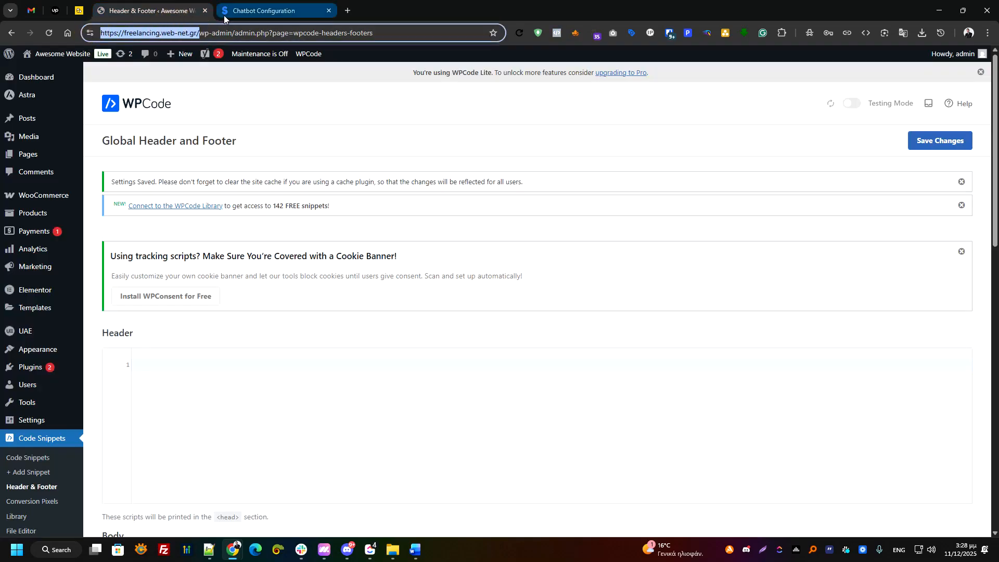
left_click(251, 9)
left_click(260, 280)
key("ctrl+v")
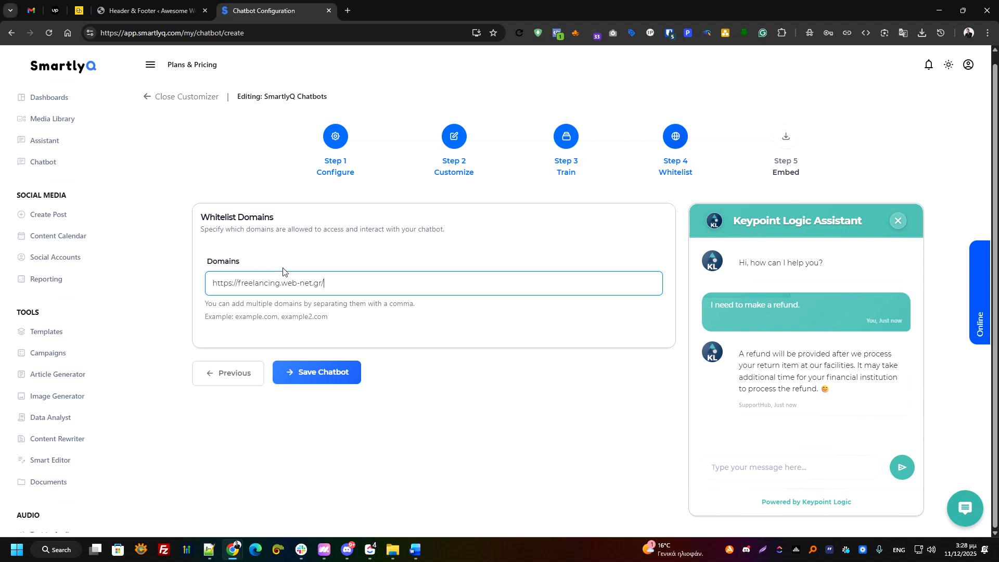
Step: Try adding a second comma-separated copy of the whitelisted domain, and remove the duplicate
left_click_drag(314, 303, 417, 312)
left_click(419, 313)
left_click(385, 288)
type(",")
key("ctrl+v")
left_click_drag(325, 283, 437, 283)
key("BackSpace")
Step: Save the chatbot and copy its embed code snippet to the clipboard
left_click(330, 373)
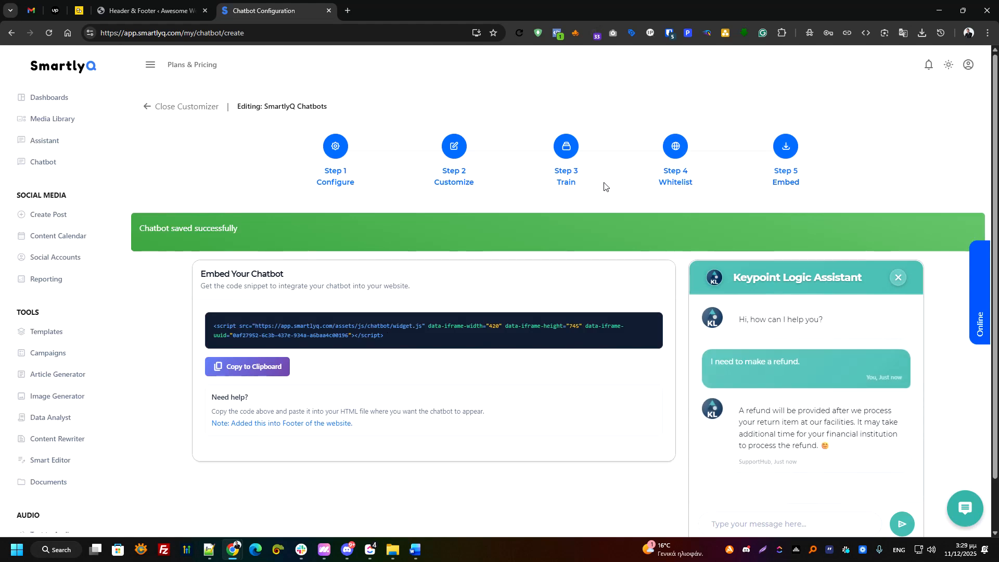
left_click_drag(239, 229, 141, 228)
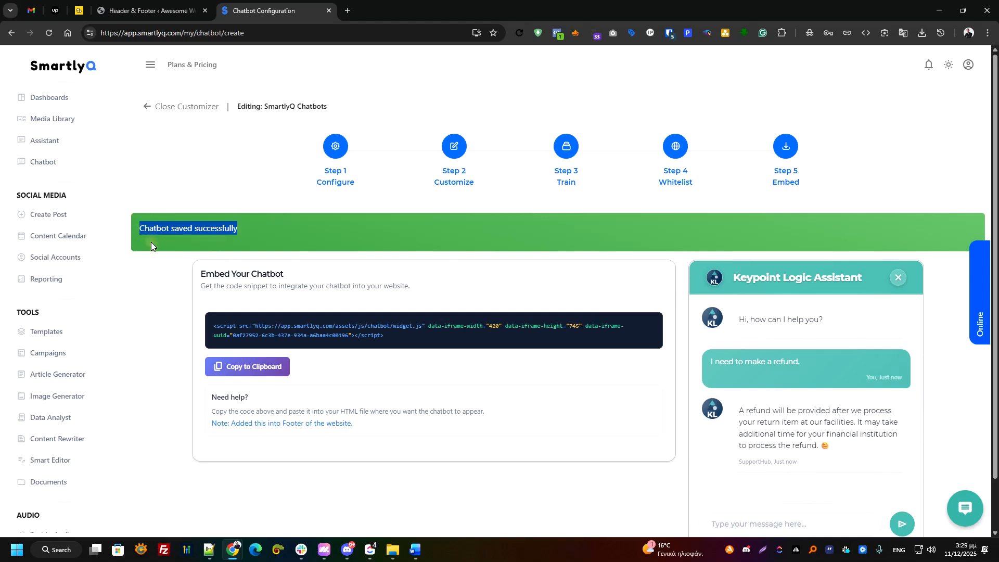
left_click(152, 243)
left_click_drag(278, 285, 423, 290)
left_click(424, 288)
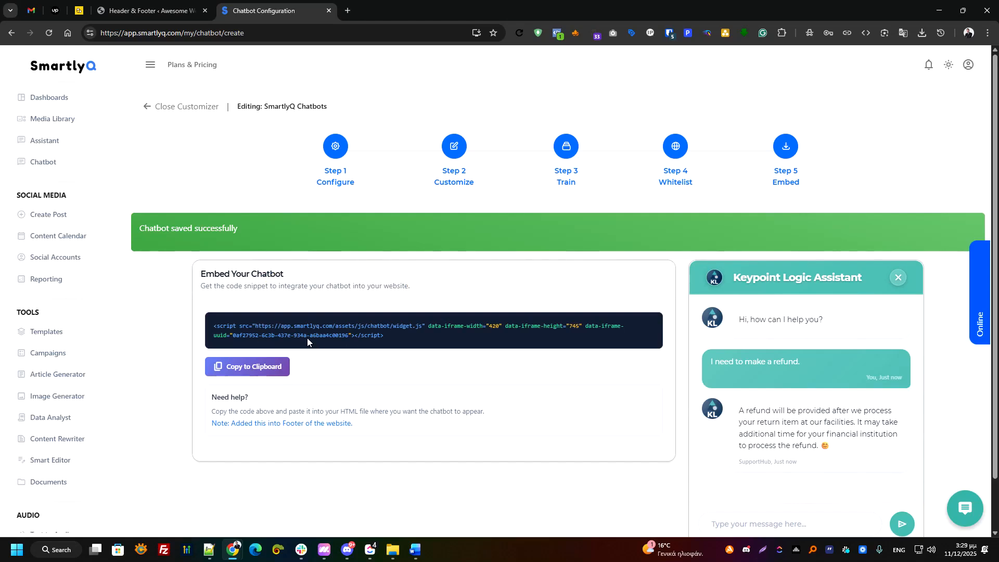
left_click(269, 368)
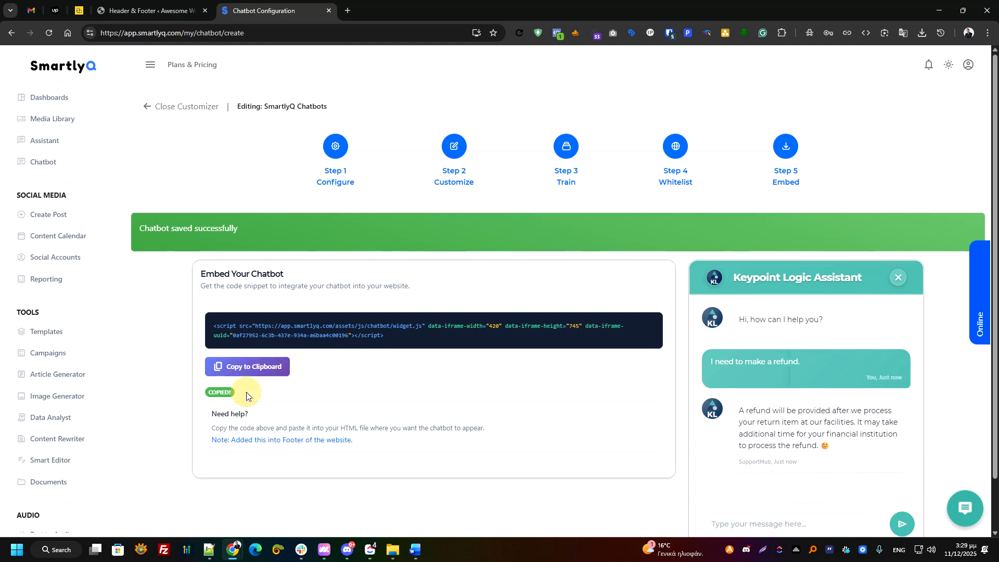
Step: Switch to the WordPress admin, paste the chatbot's embed script into the Footer section of WPCode's Global Header and Footer, and save the changes
left_click(182, 11)
scroll(237, 383, "down", 3)
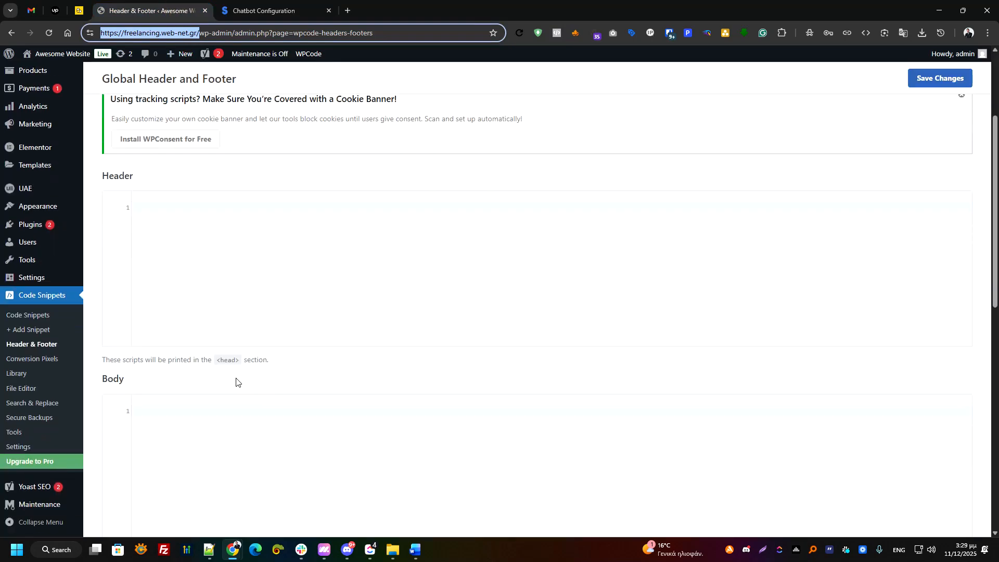
double_click(130, 177)
scroll(129, 125, "down", 9)
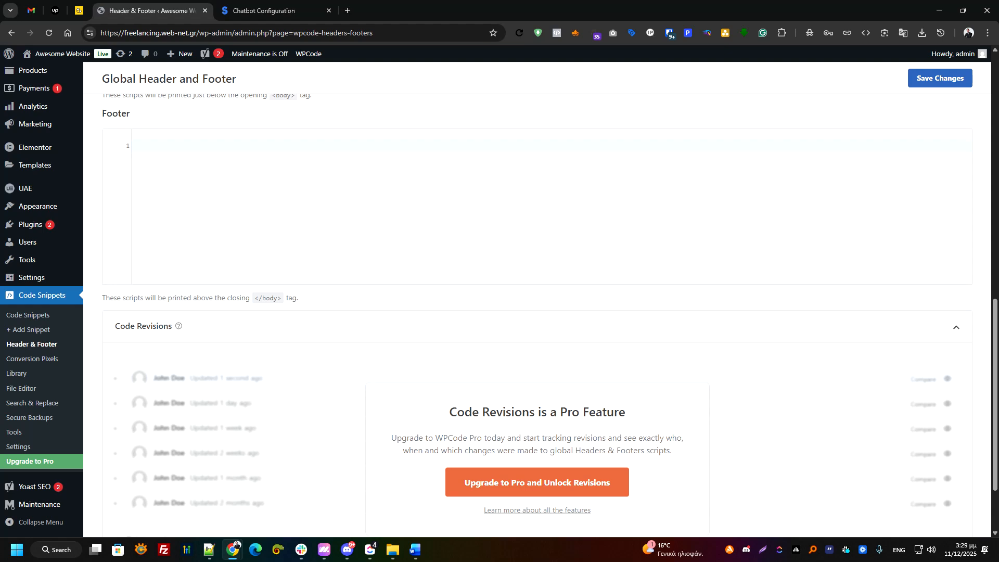
left_click(306, 157)
key("ctrl+v")
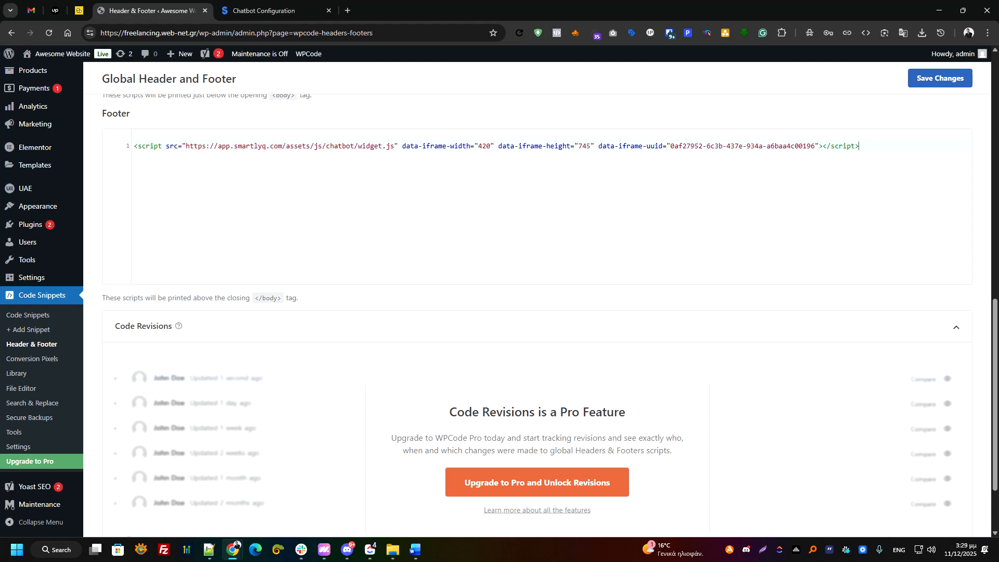
left_click(937, 79)
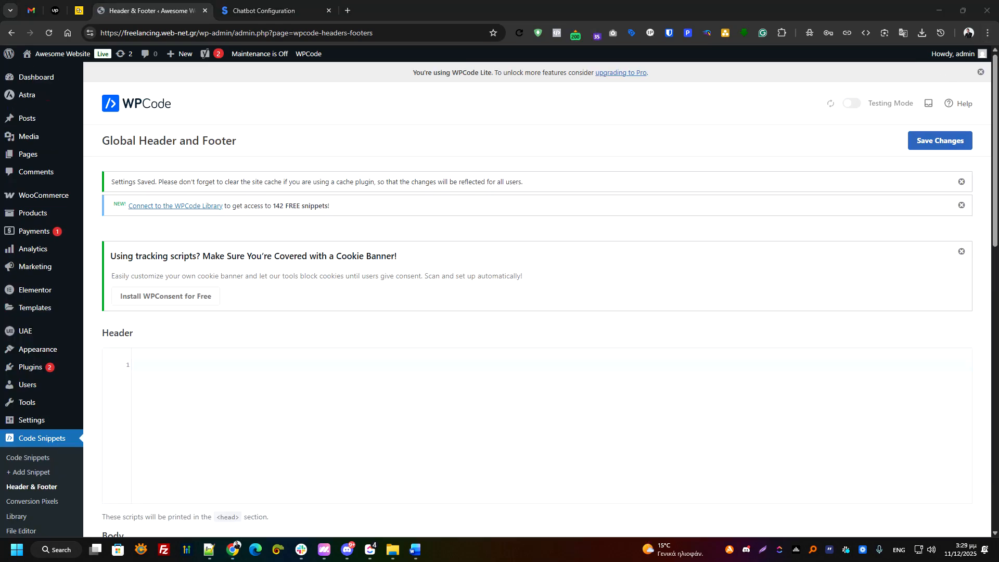
Step: Switch to the live site freelancing.web-net.gr in the incognito window and open its chatbot widget
left_click_drag(998, 145, 647, 1)
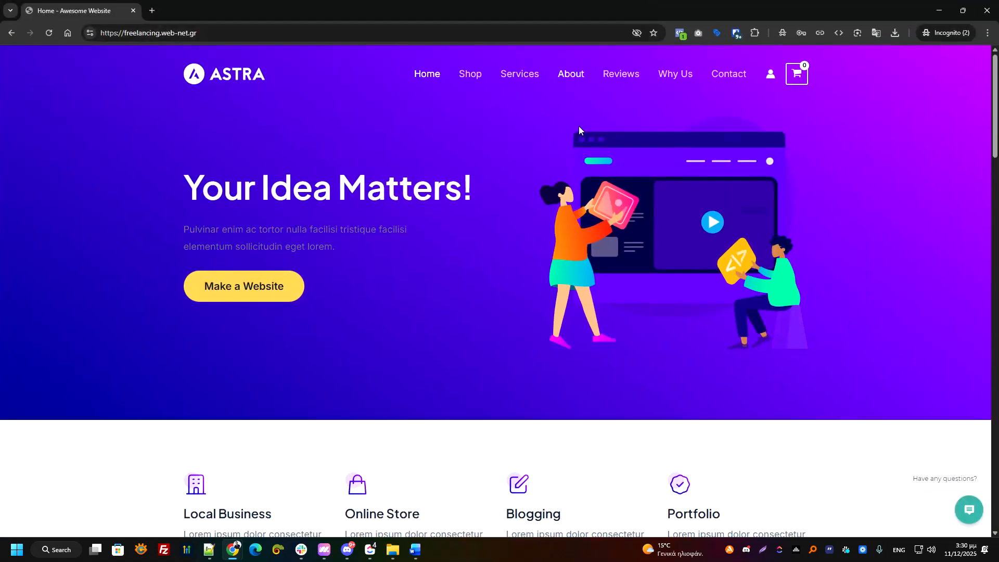
key("super+shift+h")
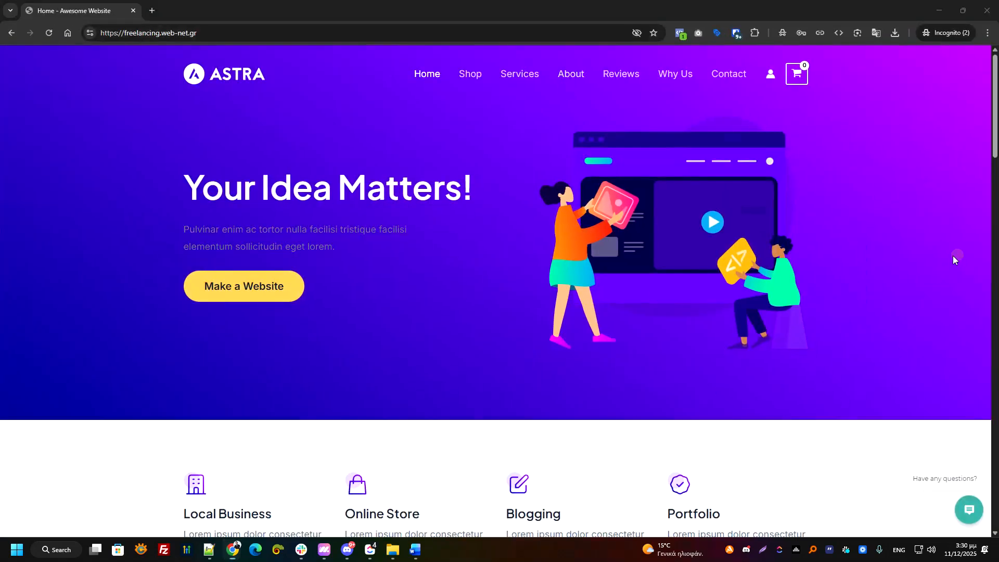
left_click(969, 511)
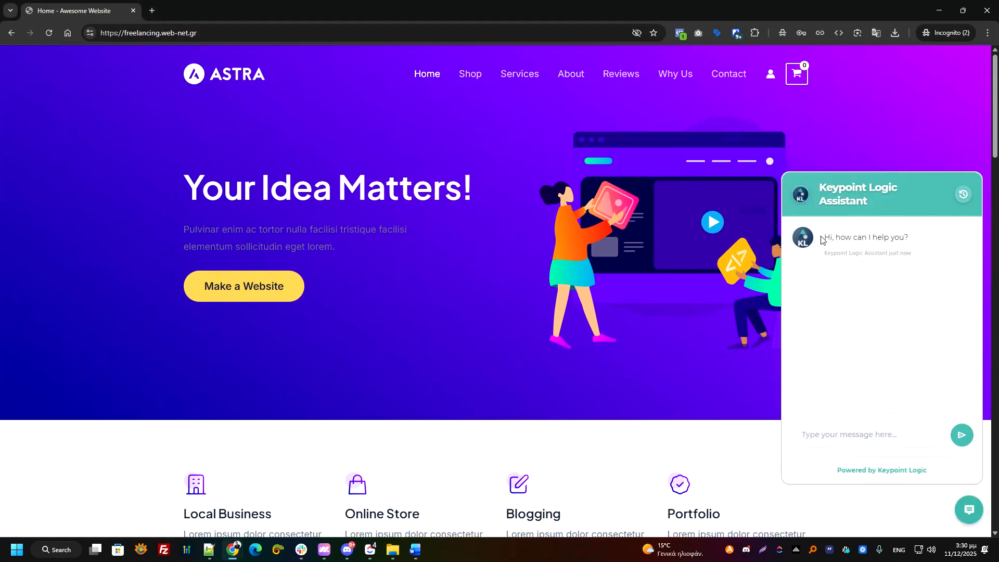
Step: Send the chatbot the test message "Hello there! What is Keypoint Logic?"
left_click(853, 433)
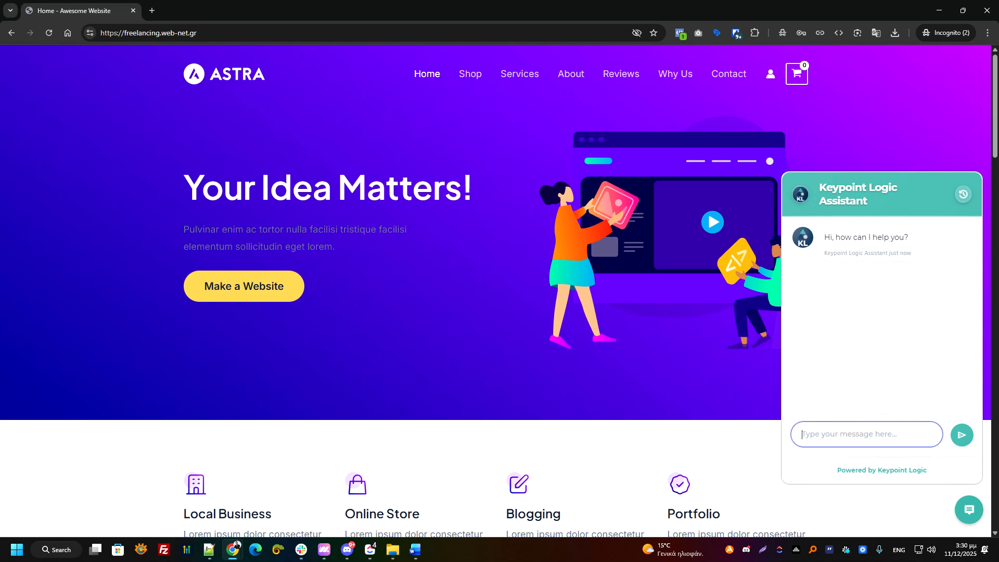
type("What")
key("BackSpace")
key("BackSpace")
key("BackSpace")
key("BackSpace")
key("BackSpace")
type("Hello there! What can")
key("BackSpace")
type("is Keypoint Logic?")
key("Return")
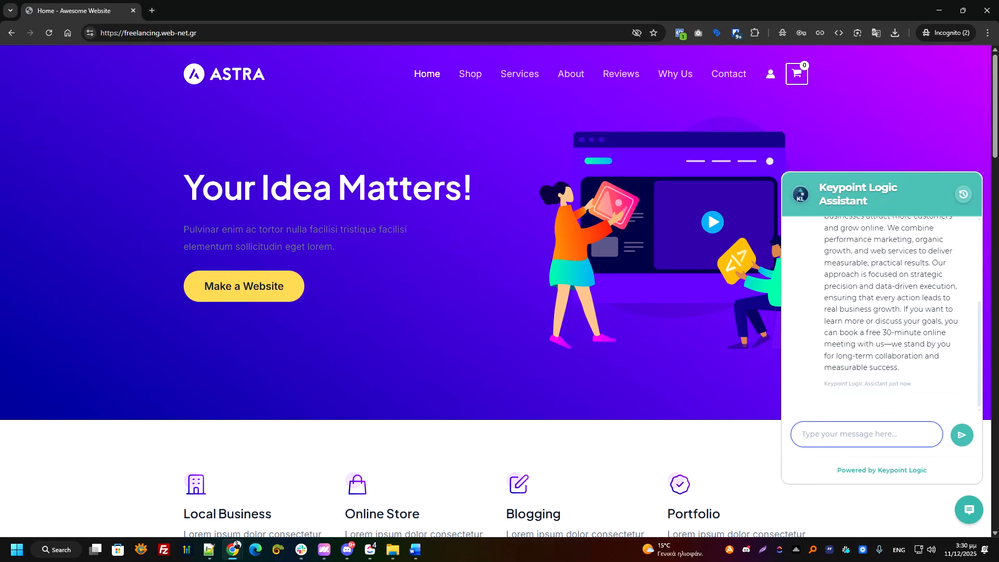
Step: Review the chatbot's first reply and send it the follow-up question "What are your team members"
scroll(864, 365, "up", 5)
scroll(864, 365, "down", 2)
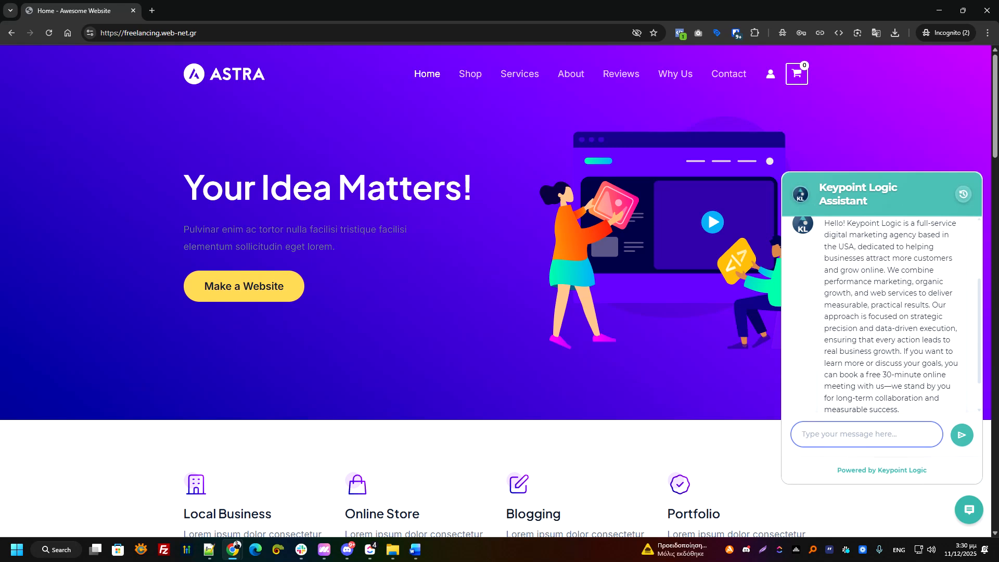
left_click(855, 445)
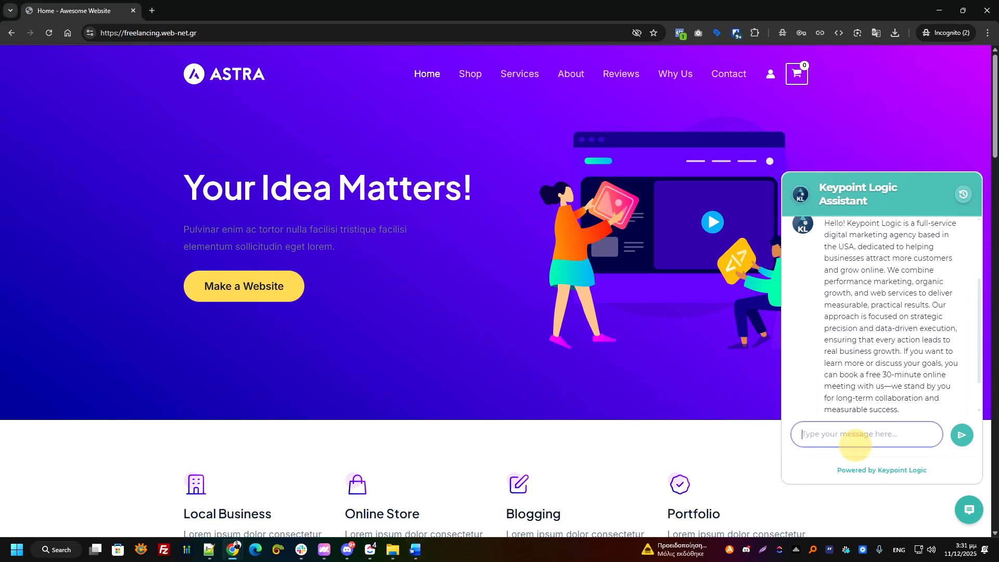
type("What are your team mebers")
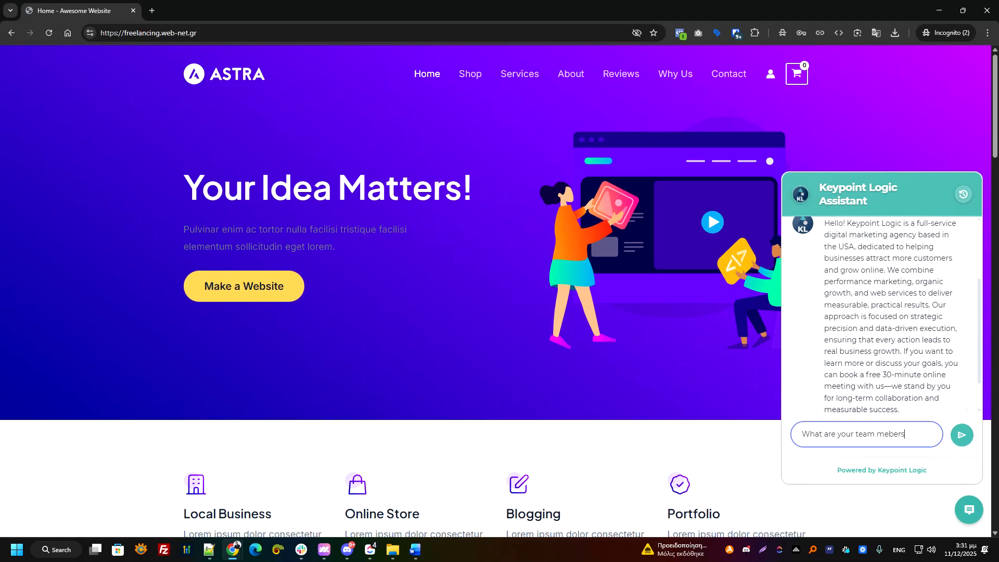
key("Left")
key("Left")
key("Left")
key("Left")
type("m")
key("ctrl+Left")
key("ctrl+Left")
key("BackSpace")
type("o")
key("BackSpace")
key("Return")
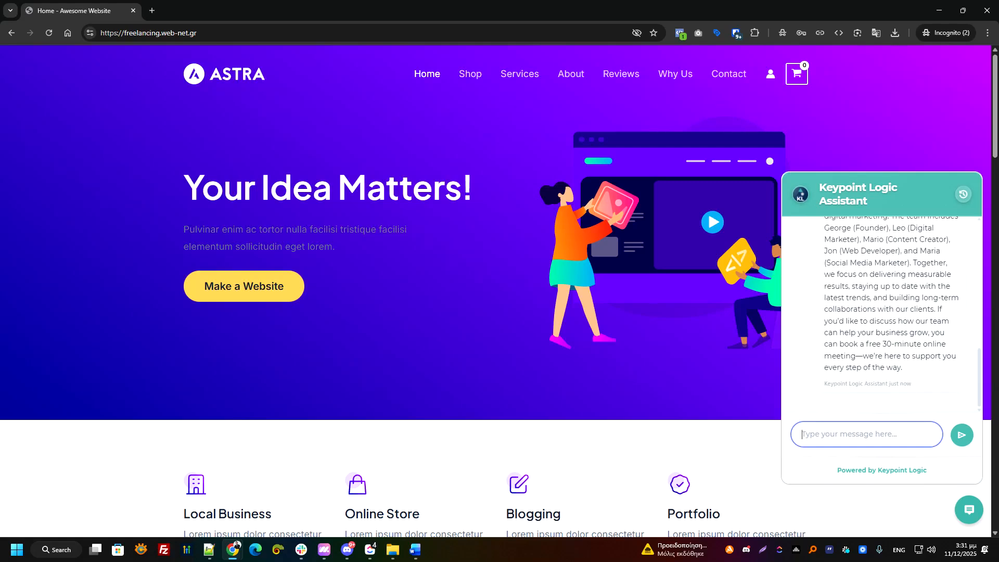
Step: Compare the chatbot's reply about the team with the Team entry in the Keypoint Logic - Knowledge Base document in Word, and return to the live site
scroll(854, 366, "up", 2)
scroll(885, 317, "down", 1)
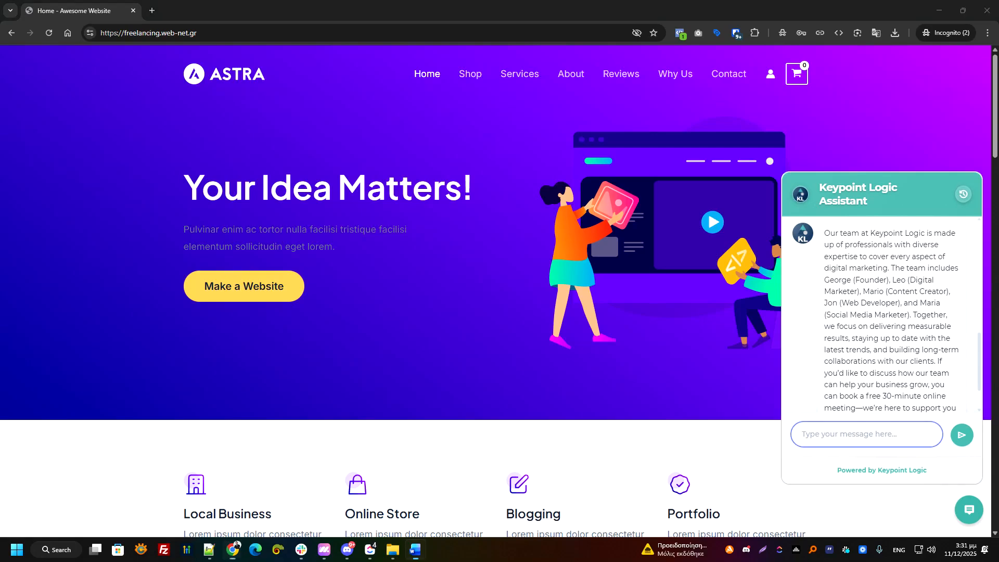
key("alt+Tab")
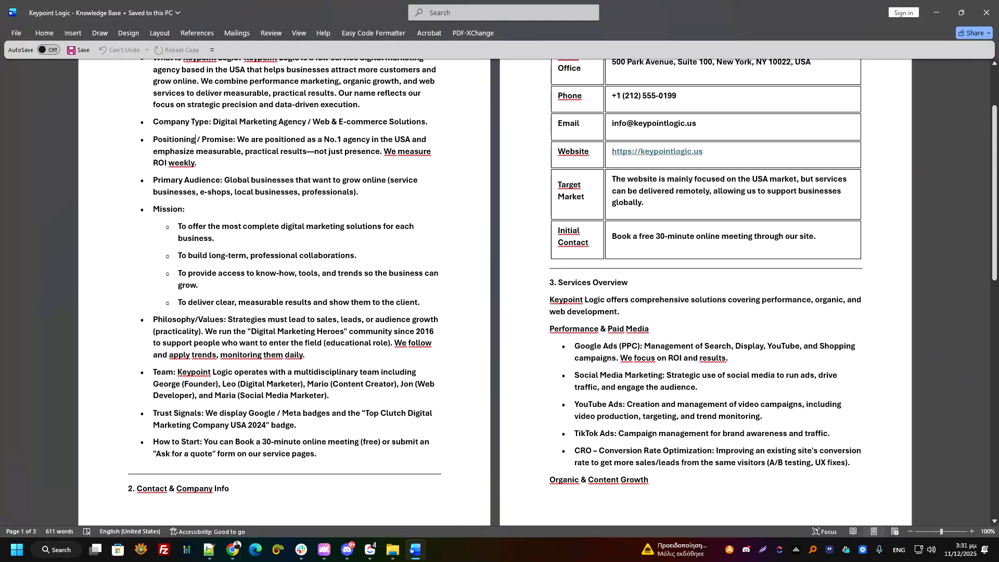
key("alt+Tab")
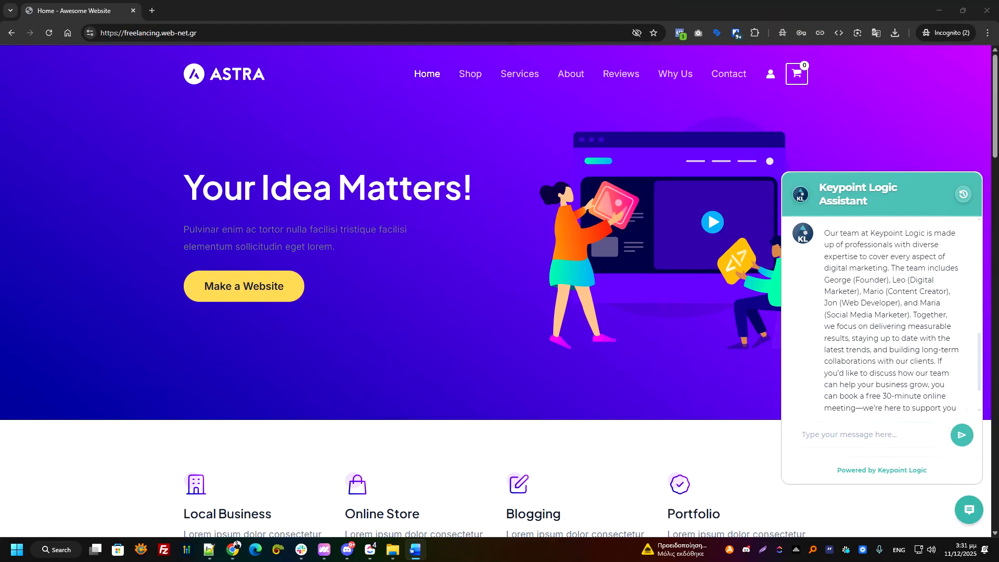